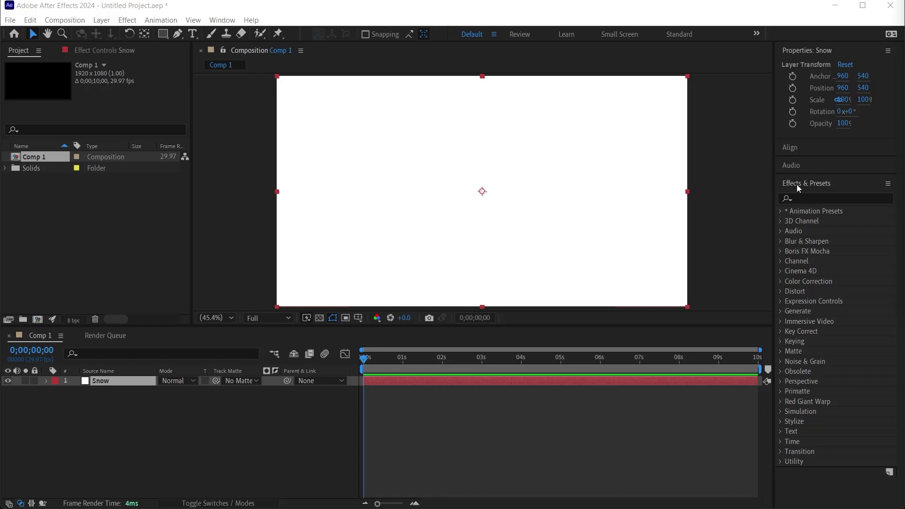
# Find the CC Particle World effect, apply it to the Snow solid and preview the default particles.
pyautogui.click(222, 20)
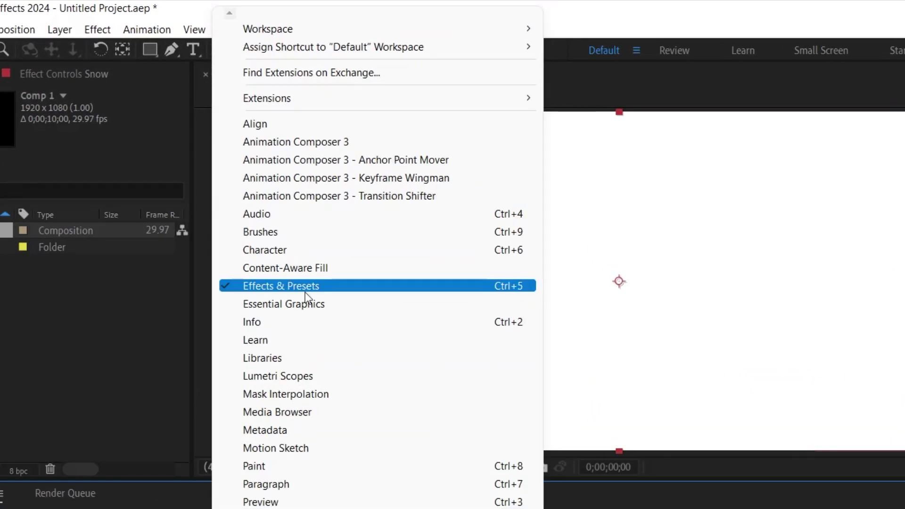
pyautogui.click(304, 289)
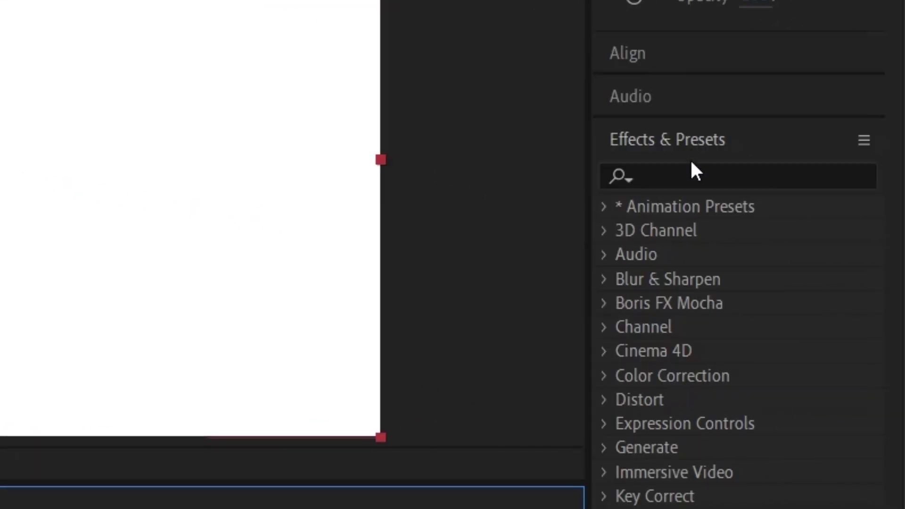
pyautogui.click(694, 172)
pyautogui.write('CC particle ')
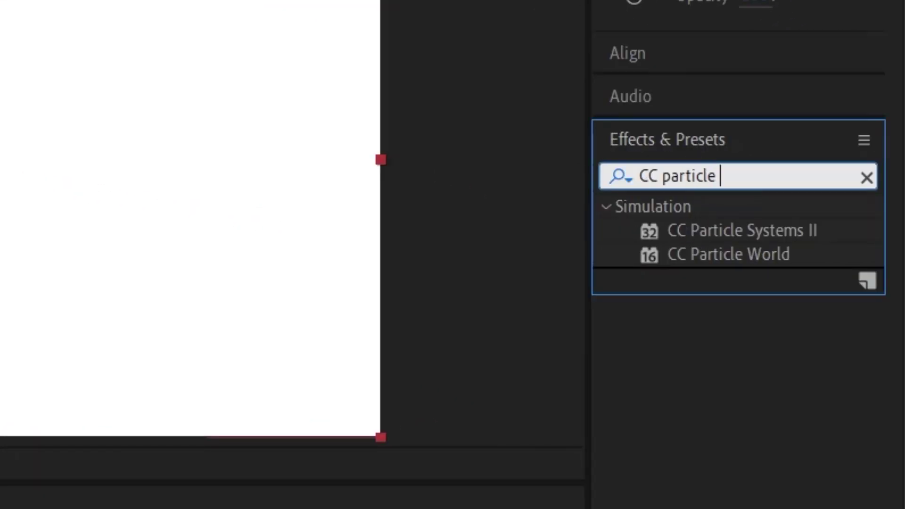
pyautogui.write('world')
pyautogui.moveTo(709, 229); pyautogui.dragTo(184, 268)
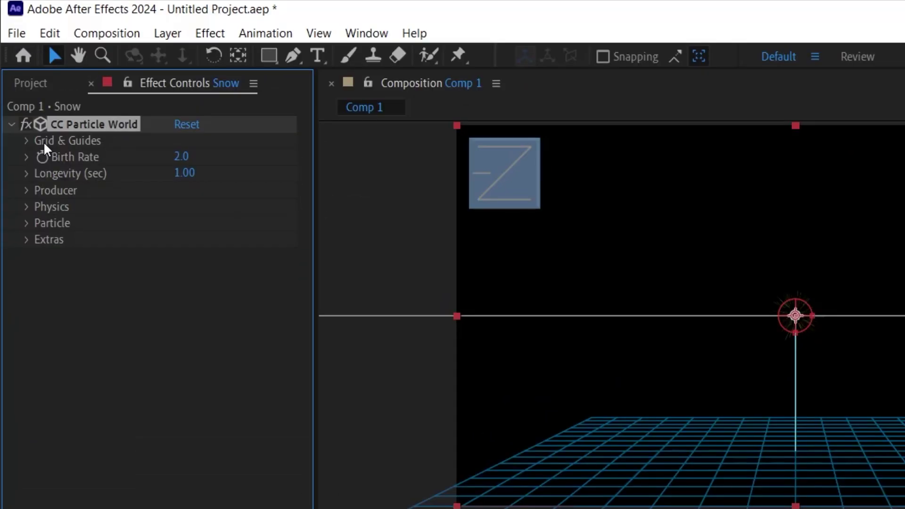
pyautogui.press('space')
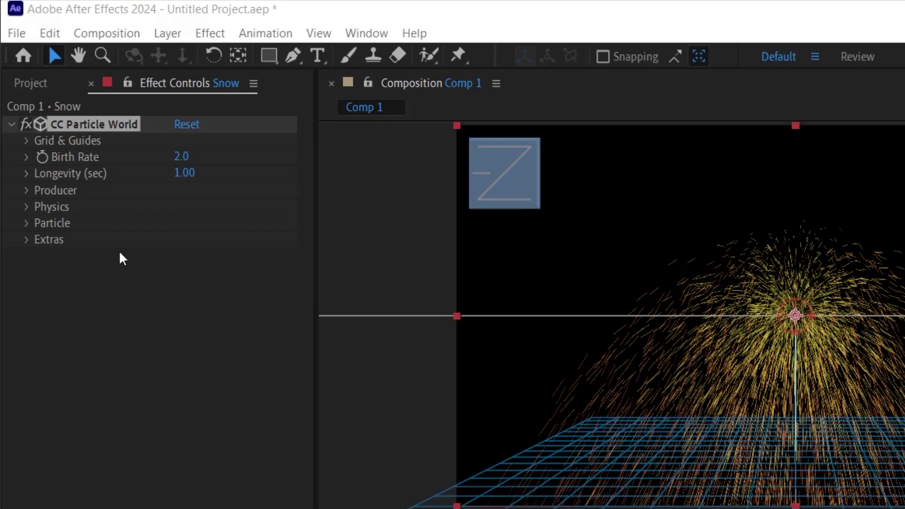
# Turn off the Position, Radius, Motion Path, Grid, Horizon and Axis Box guides of CC Particle World.
pyautogui.click(26, 140)
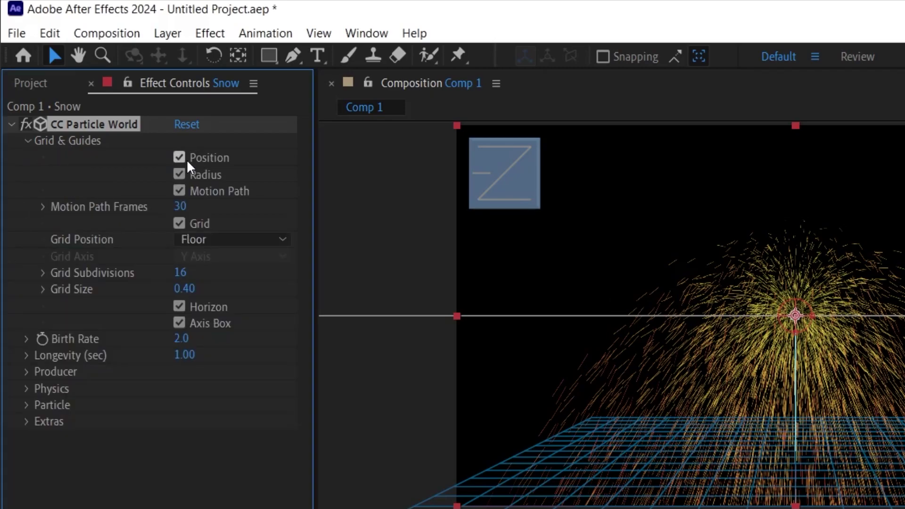
pyautogui.click(179, 157)
pyautogui.click(179, 174)
pyautogui.click(179, 191)
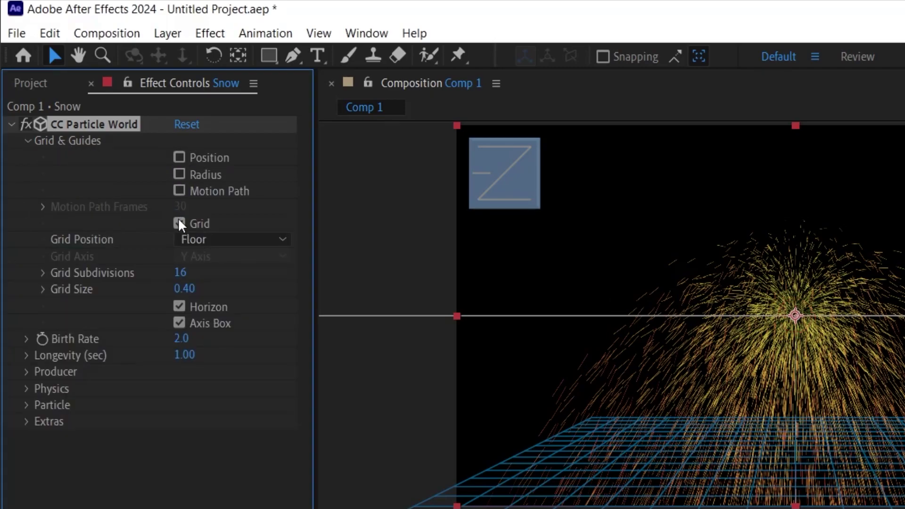
pyautogui.click(179, 224)
pyautogui.click(179, 306)
pyautogui.click(179, 323)
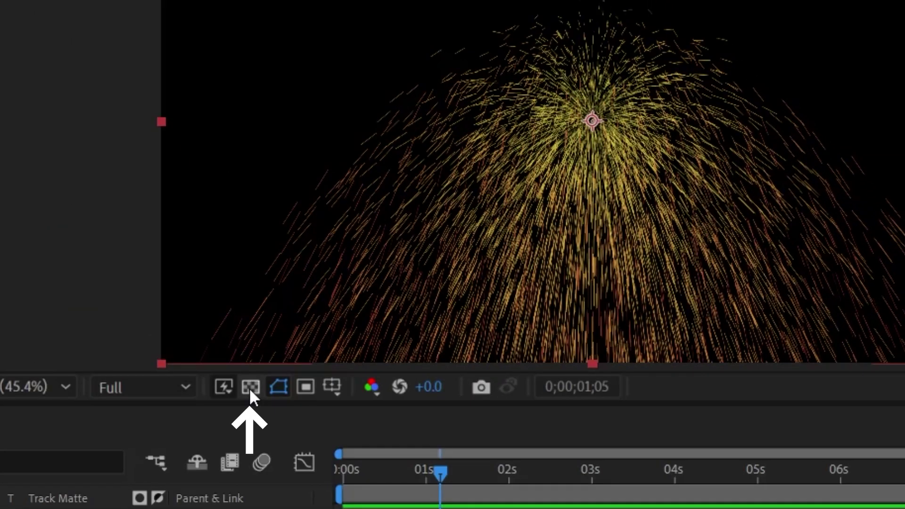
# Check the particles against the transparency grid while scrubbing to about two seconds, and turn the grid back off.
pyautogui.click(250, 387)
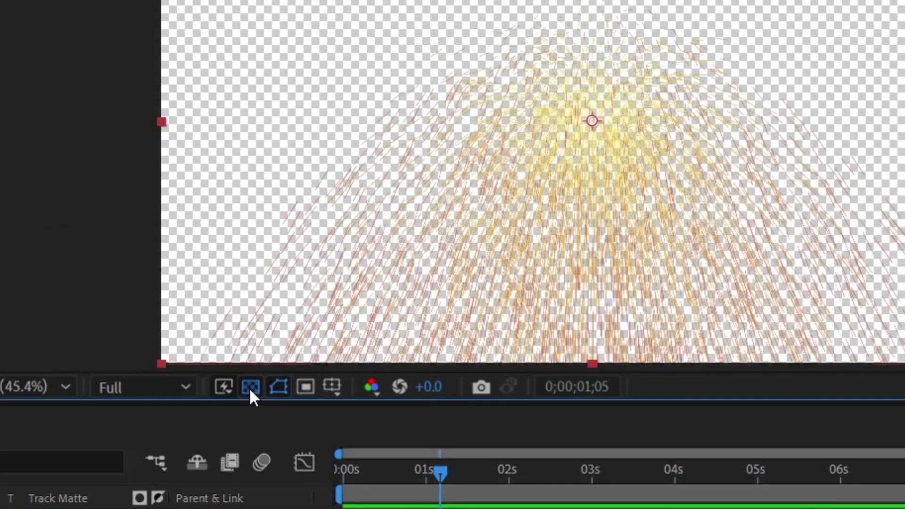
pyautogui.moveTo(418, 471); pyautogui.dragTo(444, 473)
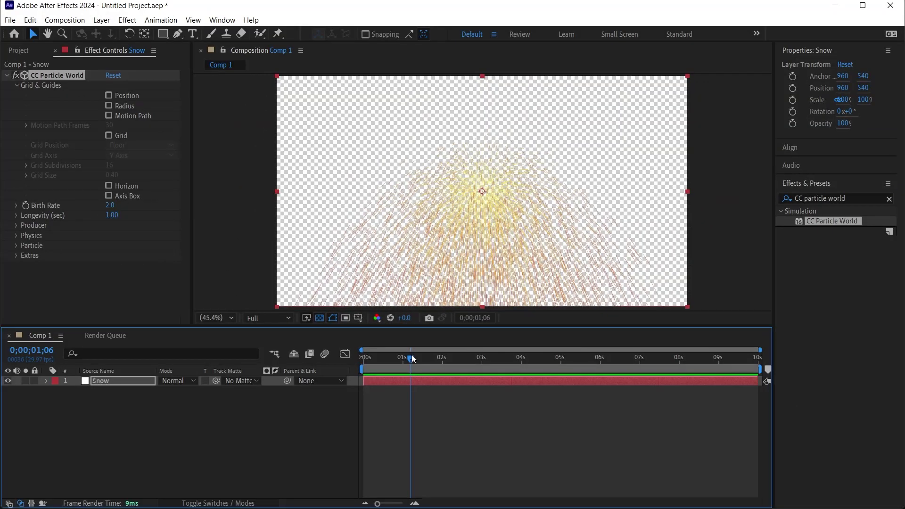
pyautogui.moveTo(412, 358); pyautogui.dragTo(448, 358)
pyautogui.click(319, 318)
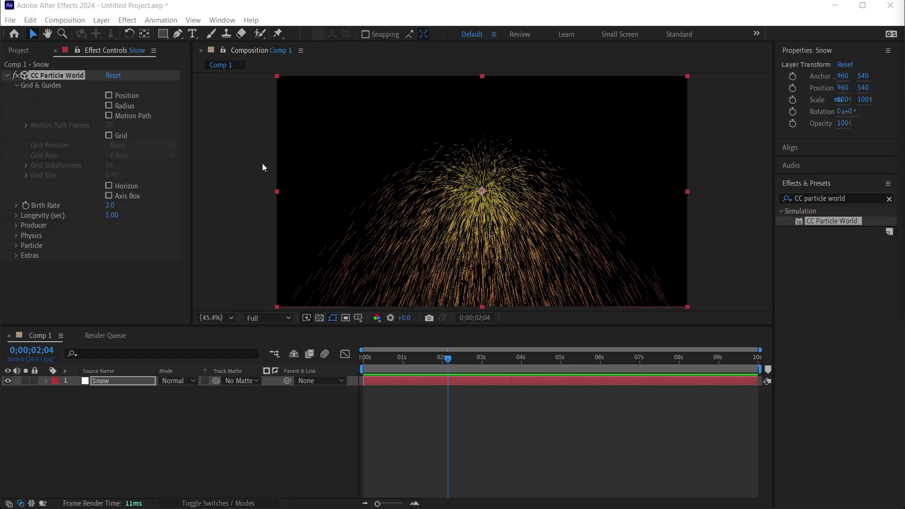
# Set the Particle Type of CC Particle World to Faded Sphere.
pyautogui.click(17, 86)
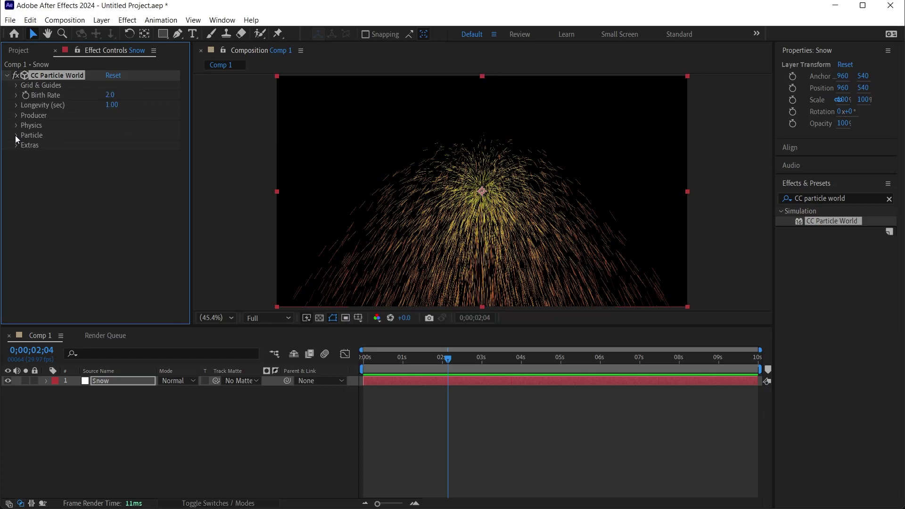
pyautogui.click(16, 135)
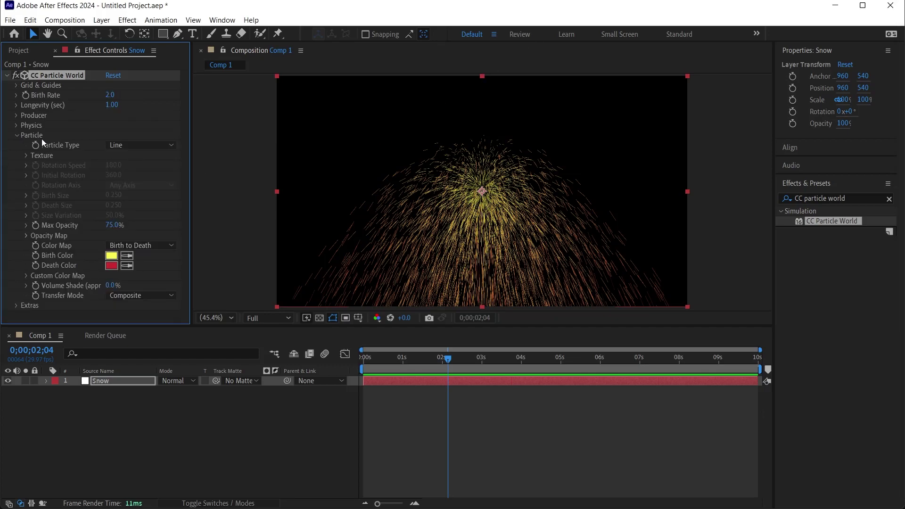
pyautogui.click(136, 146)
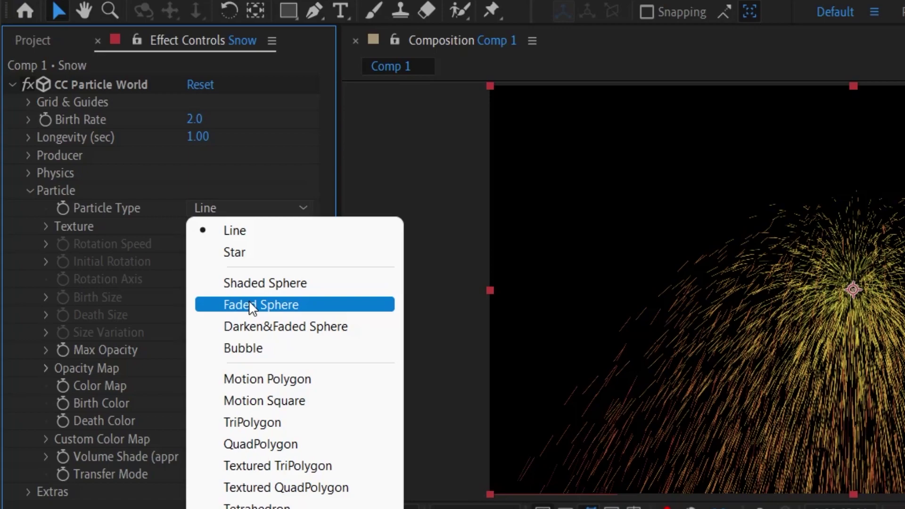
pyautogui.click(249, 304)
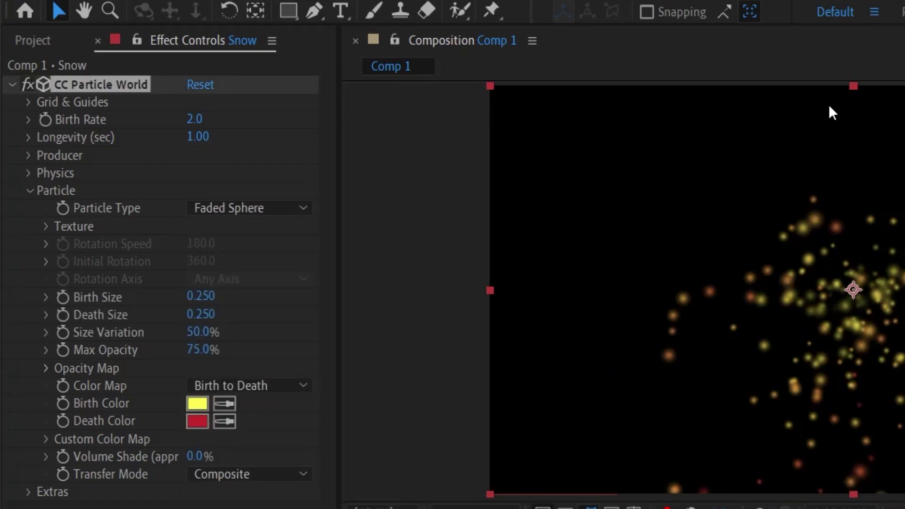
# Set both the Birth Color and the Death Color of the particles to white (FFFFFF).
pyautogui.click(201, 406)
pyautogui.write('FFFFFF')
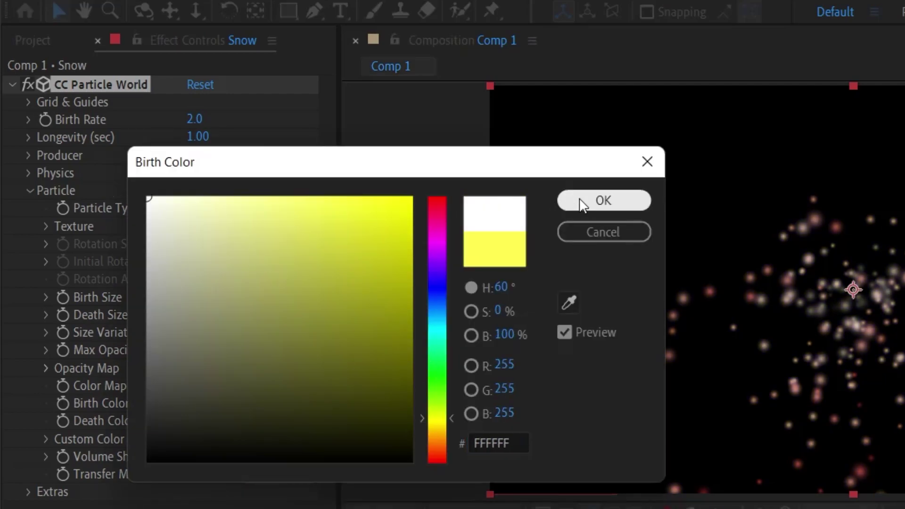
pyautogui.click(582, 202)
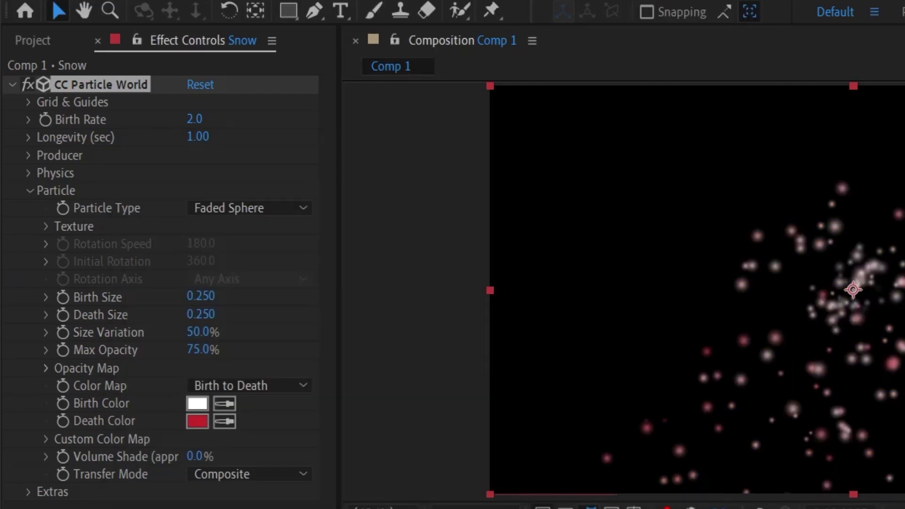
pyautogui.click(197, 421)
pyautogui.moveTo(212, 417); pyautogui.dragTo(145, 193)
pyautogui.press('Return')
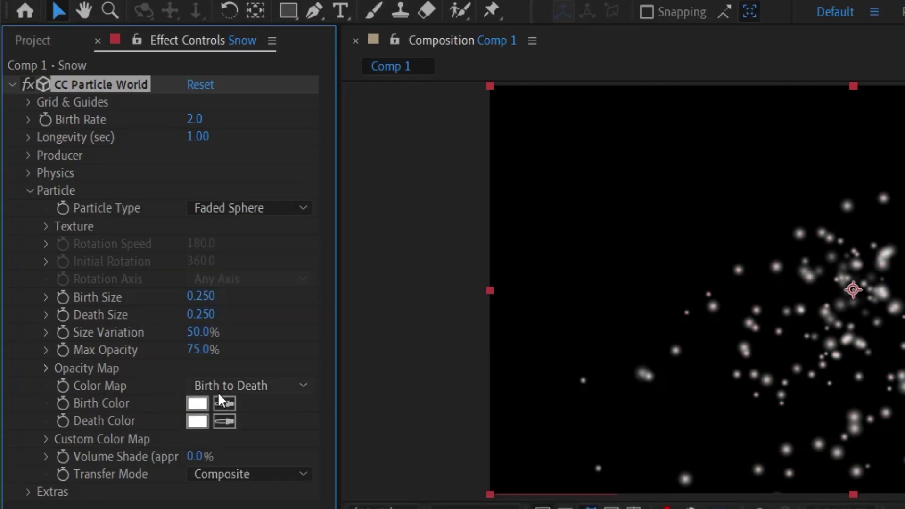
# Set the Death Size of the particles to 0.5.
pyautogui.click(206, 314)
pyautogui.press('BackSpace')
pyautogui.write('.5')
pyautogui.press('Return')
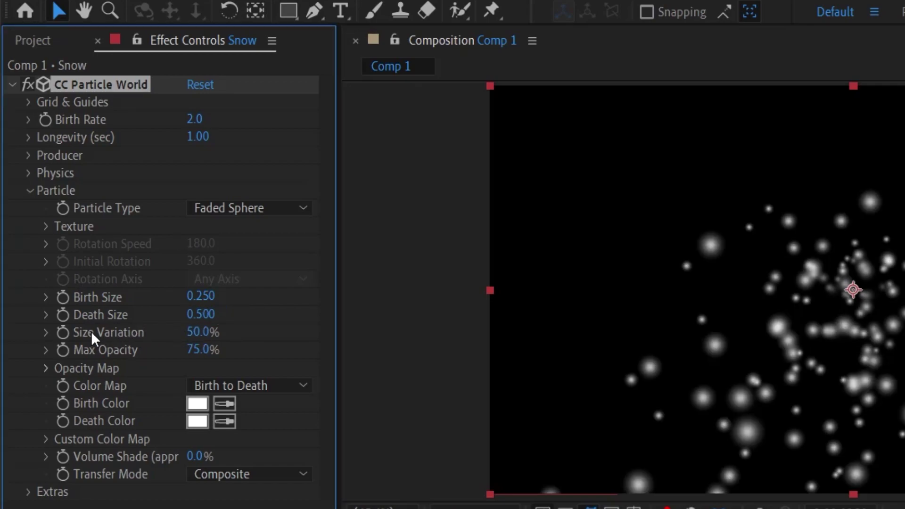
# Set the particles' Size Variation to 65% and Max Opacity to 65%, and collapse the Particle settings.
pyautogui.click(203, 332)
pyautogui.write('65')
pyautogui.press('Tab')
pyautogui.write('65')
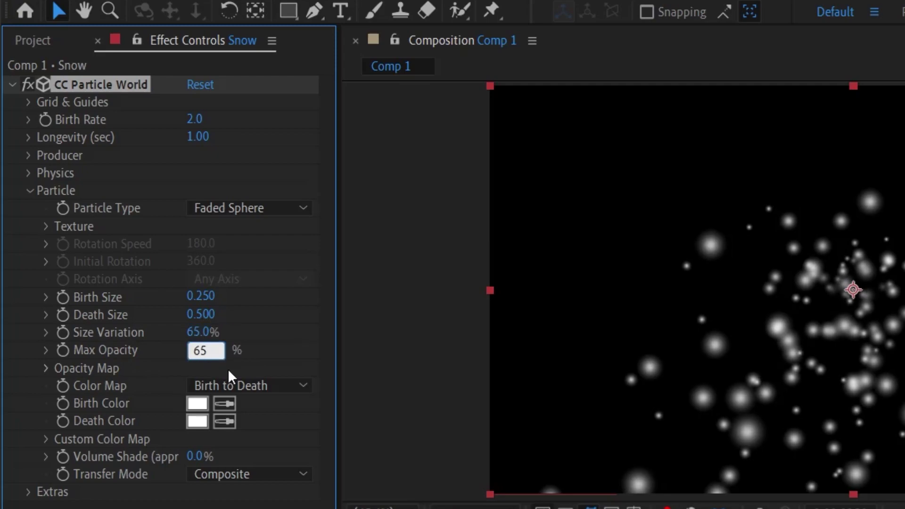
pyautogui.press('Return')
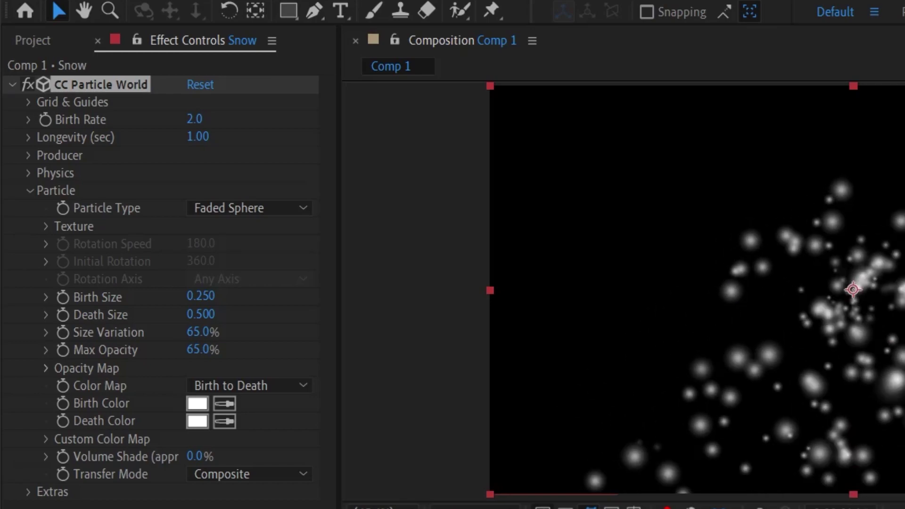
pyautogui.click(32, 191)
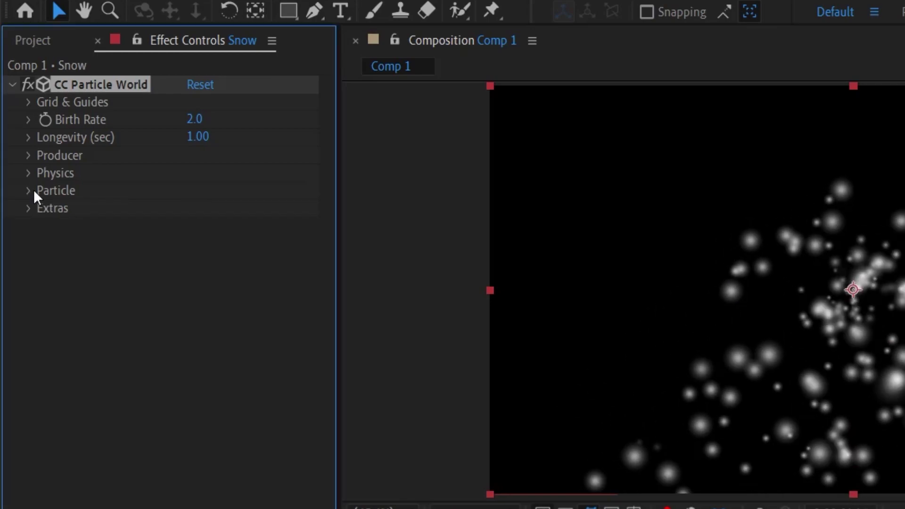
# Set the Producer's Radius X and Radius Y to 1.5 and scrub through the animation to check the spread.
pyautogui.click(34, 158)
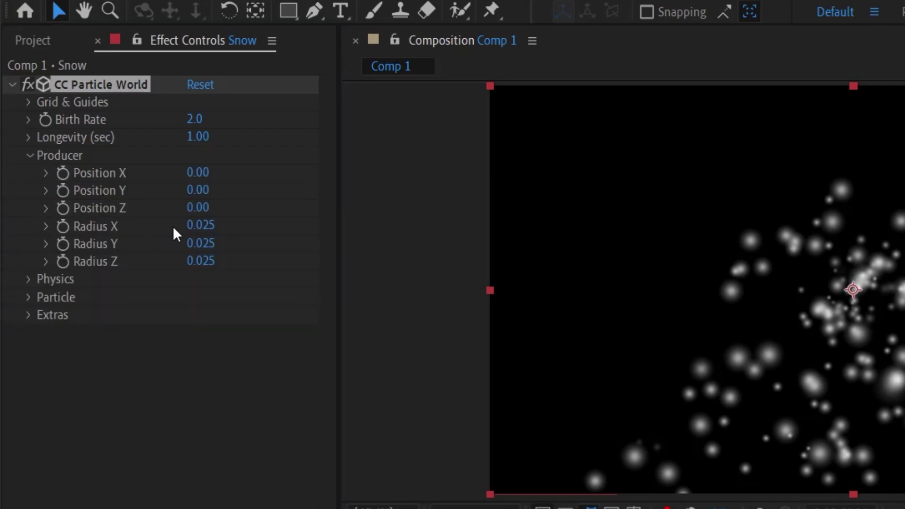
pyautogui.click(194, 225)
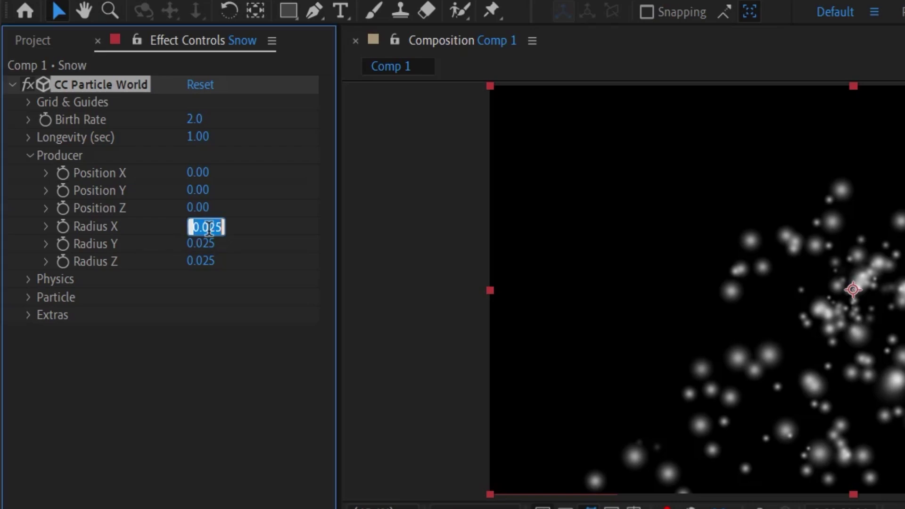
pyautogui.write('1.5')
pyautogui.press('Tab')
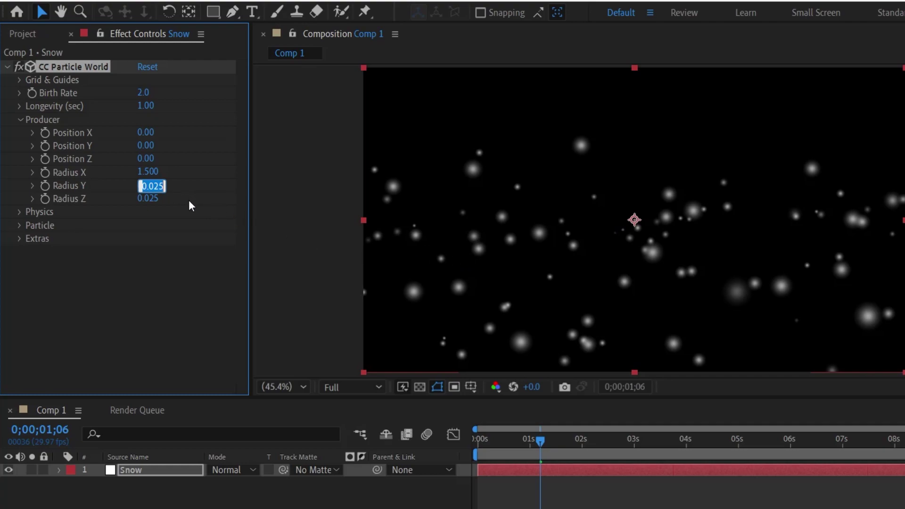
pyautogui.write('1.5')
pyautogui.moveTo(514, 440); pyautogui.dragTo(578, 443)
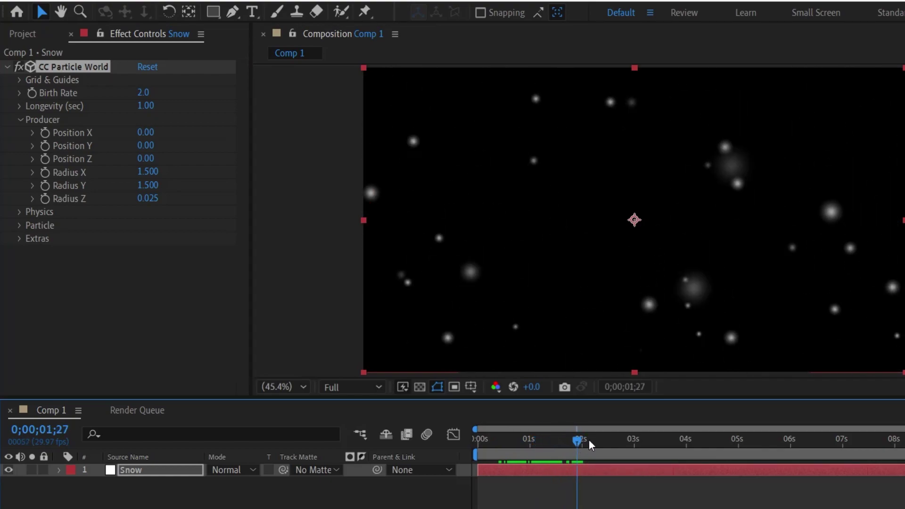
# Set the Producer's Radius Z to 4 and scrub to about five seconds to check the depth.
pyautogui.click(148, 198)
pyautogui.write('4')
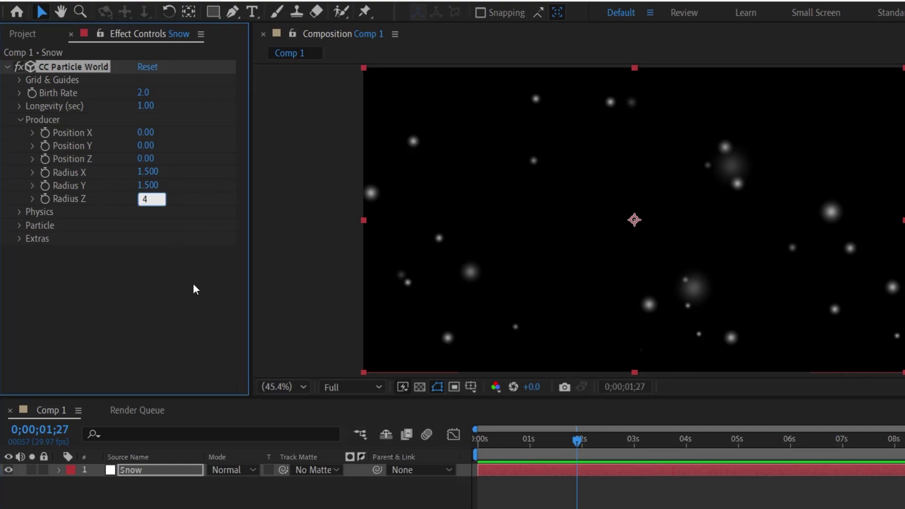
pyautogui.press('Return')
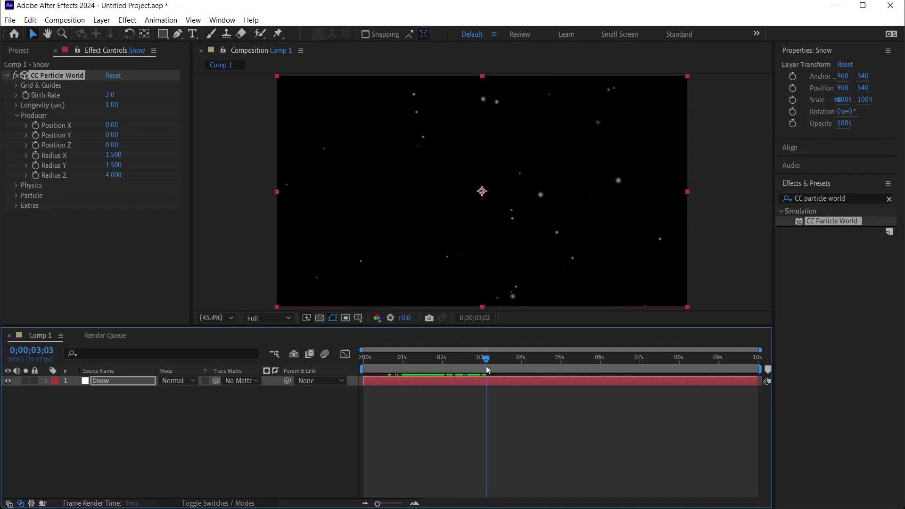
pyautogui.moveTo(486, 366); pyautogui.dragTo(561, 361)
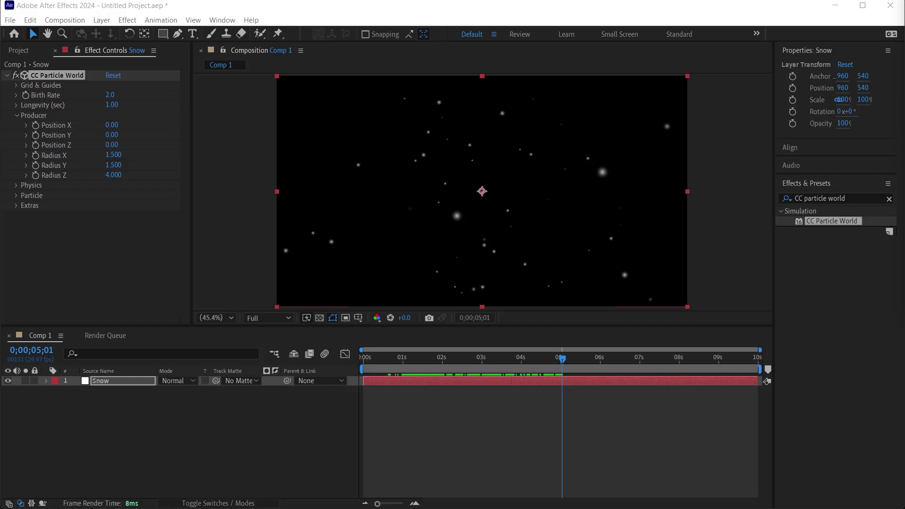
# Try raising the Birth Rate to 5.8 and undo the change.
pyautogui.moveTo(549, 362); pyautogui.dragTo(562, 362)
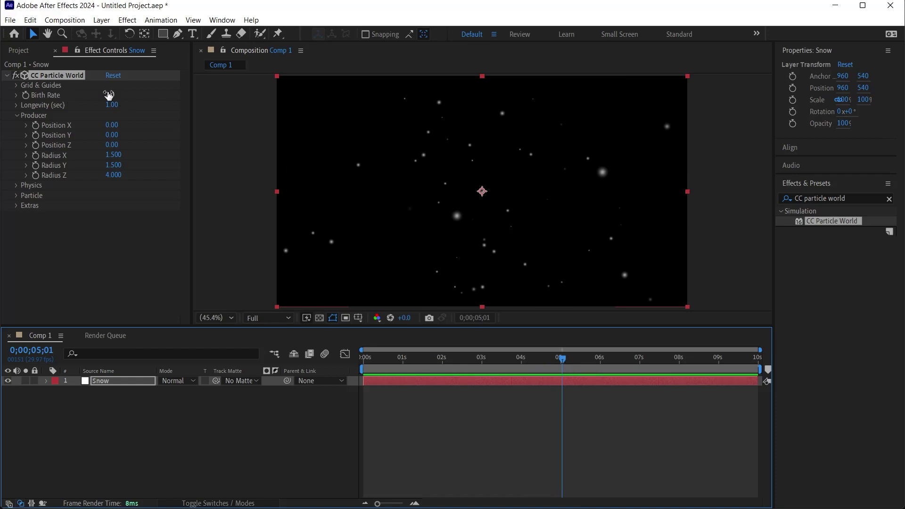
pyautogui.moveTo(109, 96); pyautogui.dragTo(133, 96)
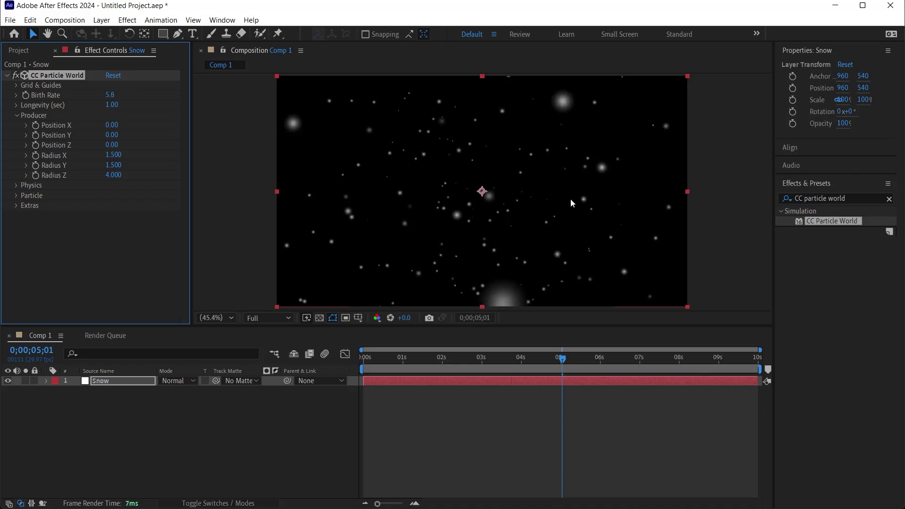
pyautogui.hotkey('ctrl', 'z')
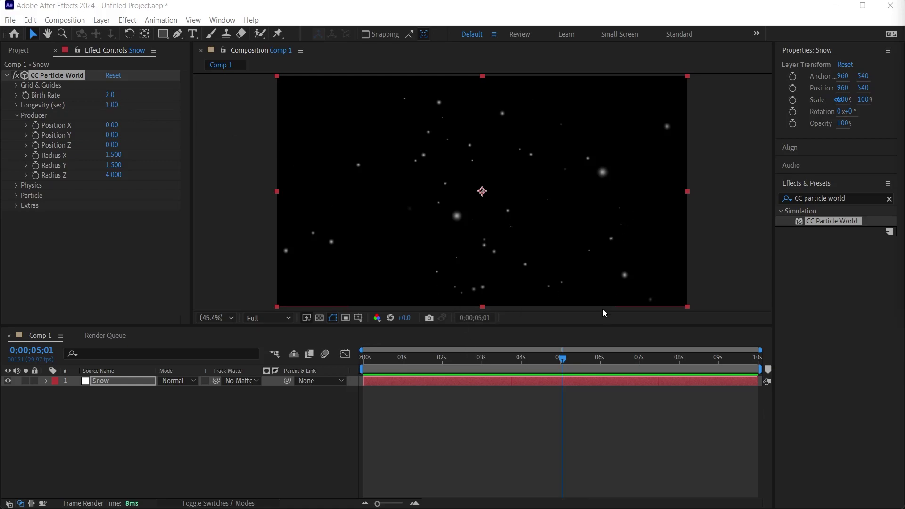
# Scrub to about two seconds, set the particles' Longevity to 4 seconds and collapse the Producer settings.
pyautogui.moveTo(380, 357); pyautogui.dragTo(446, 364)
pyautogui.click(112, 104)
pyautogui.write('4')
pyautogui.press('Return')
pyautogui.click(17, 115)
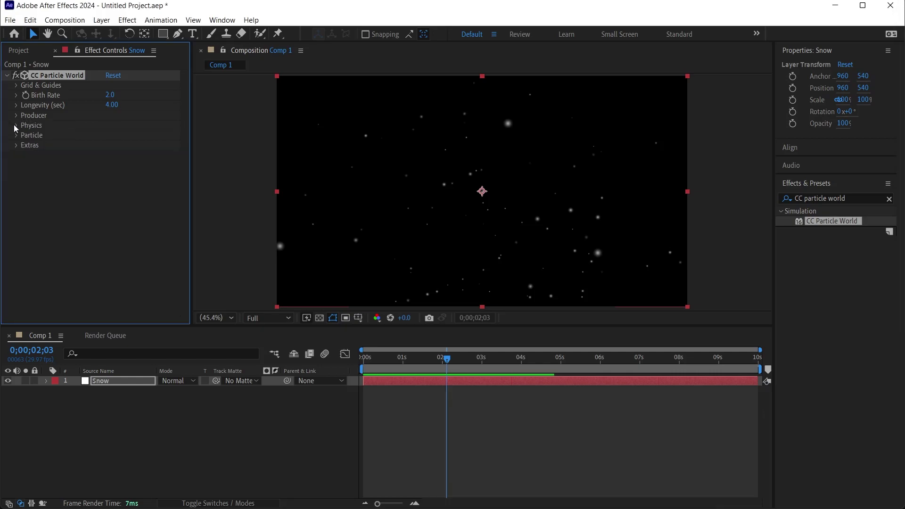
# Set the Physics Animation type to Twirly and scrub to about three seconds to check the motion.
pyautogui.click(16, 126)
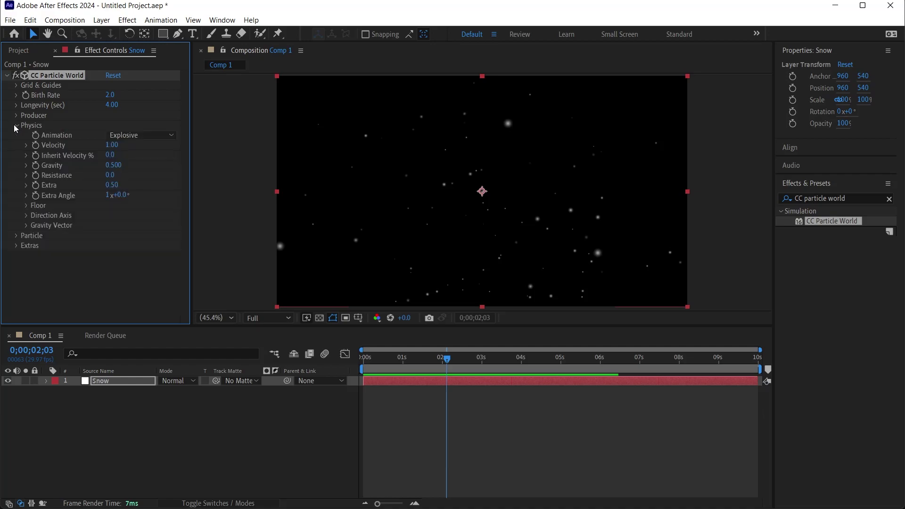
pyautogui.click(144, 136)
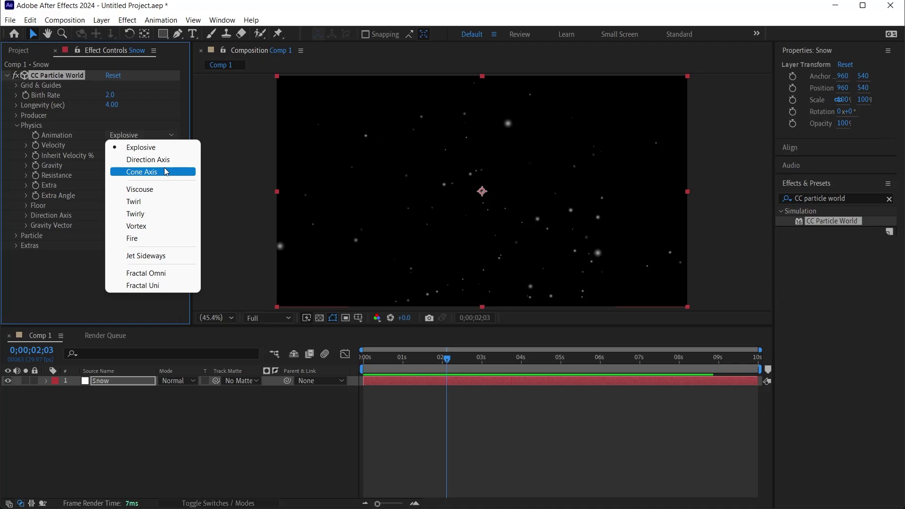
pyautogui.click(152, 214)
pyautogui.moveTo(446, 358); pyautogui.dragTo(488, 352)
# Set the particles' Velocity to 0.1 and scrub back to about one and a half seconds.
pyautogui.click(115, 145)
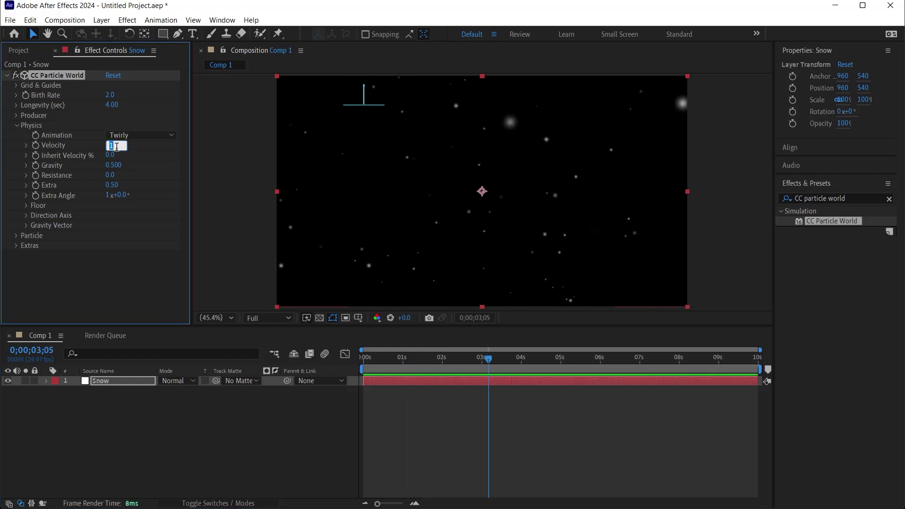
pyautogui.write('0.1')
pyautogui.press('Return')
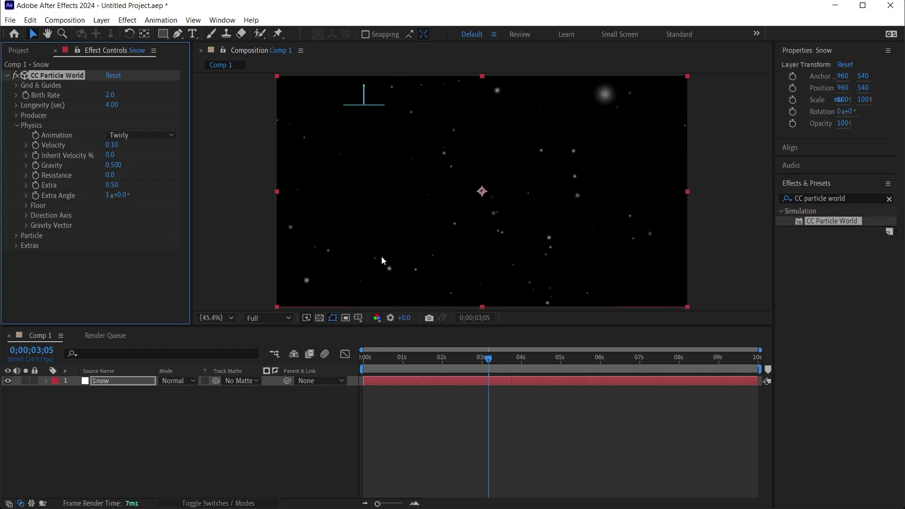
pyautogui.moveTo(381, 355); pyautogui.dragTo(425, 357)
# Set the Physics Resistance to 0.5 and preview the snow animation.
pyautogui.click(110, 175)
pyautogui.write('0.5')
pyautogui.press('Return')
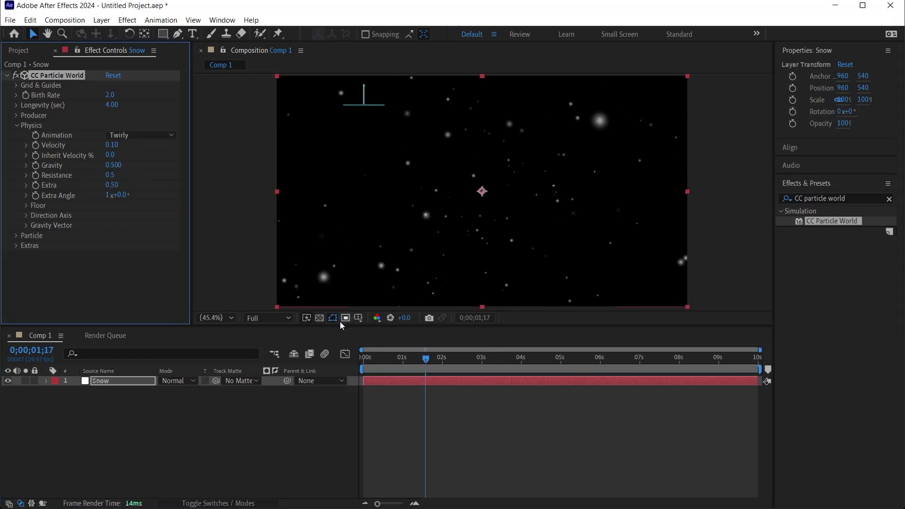
pyautogui.press('space')
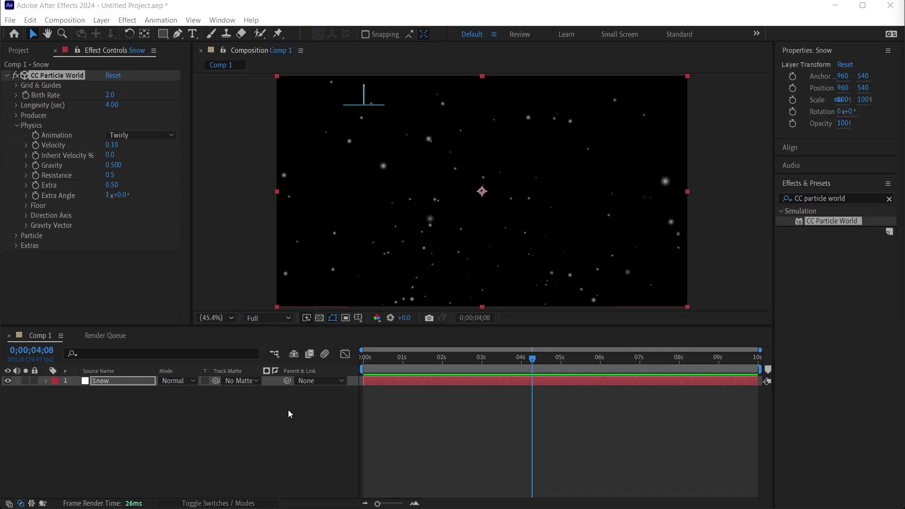
# Find the Slider Control effect by searching for "slider" and apply it to the Snow layer.
pyautogui.click(773, 198)
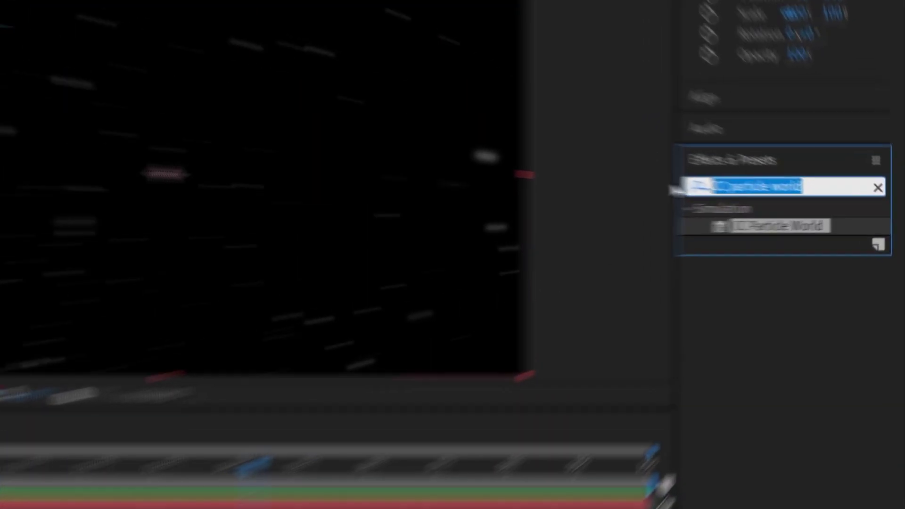
pyautogui.write('slider')
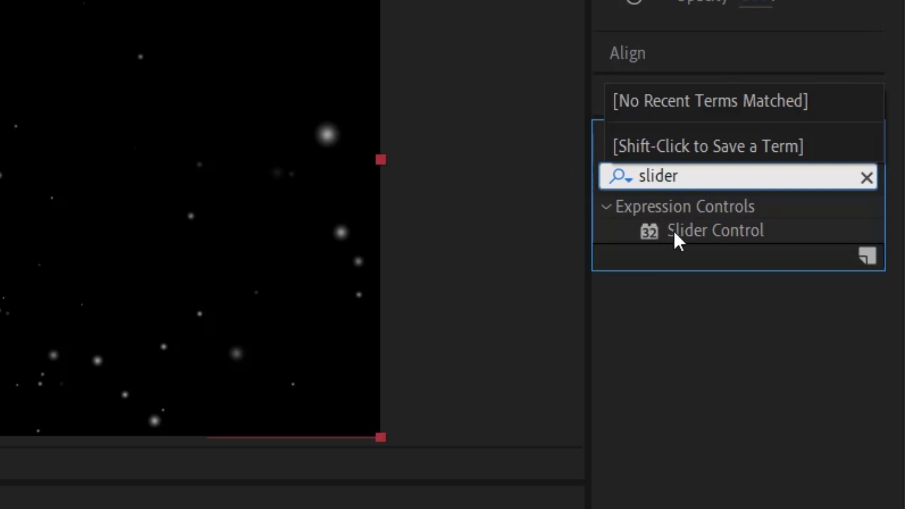
pyautogui.click(699, 231)
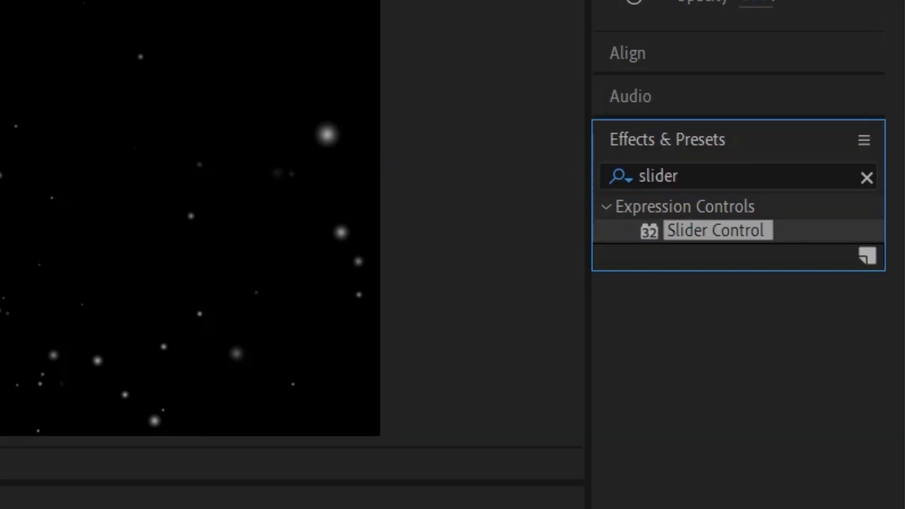
pyautogui.moveTo(699, 231); pyautogui.dragTo(189, 306)
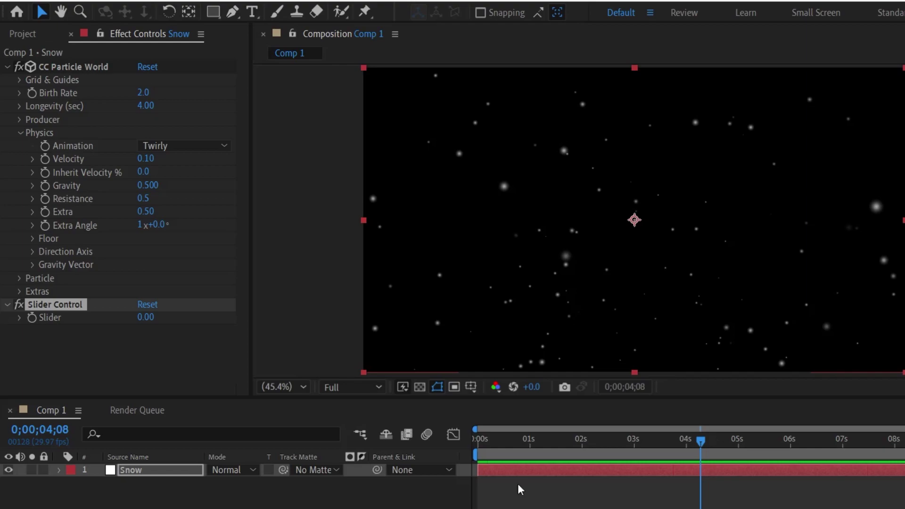
# Rename the Slider Control effect as Amount.
pyautogui.click(57, 308)
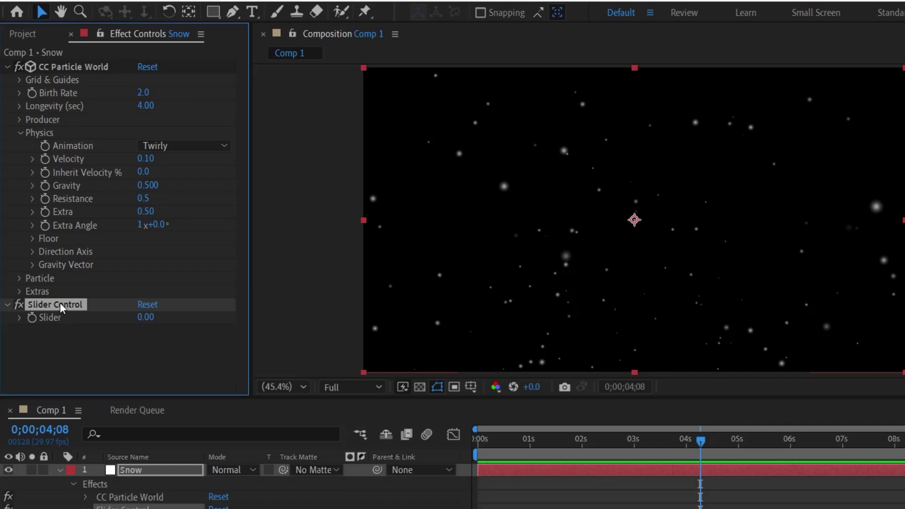
pyautogui.press('Return')
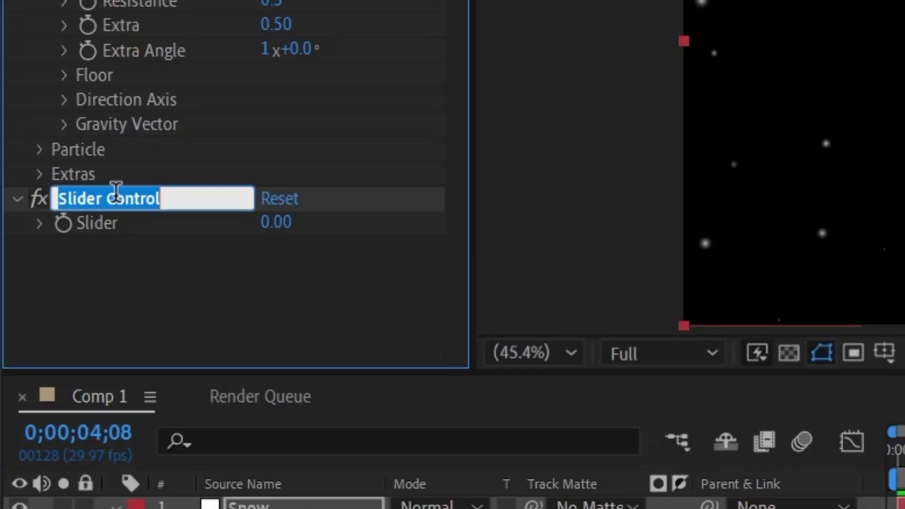
pyautogui.write('Amount')
pyautogui.press('Return')
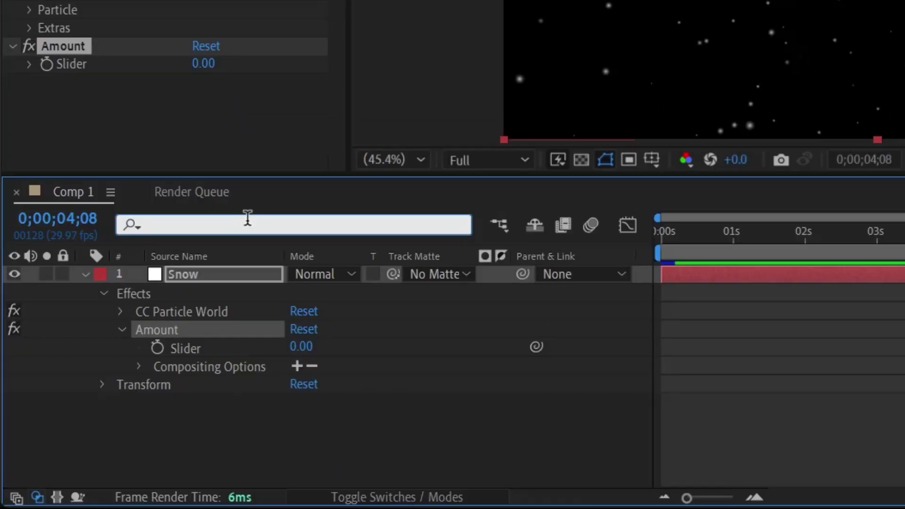
# Filter the timeline for Birth Rate, link that property to the Amount slider and set the slider to 2.
pyautogui.write('Birth Rate')
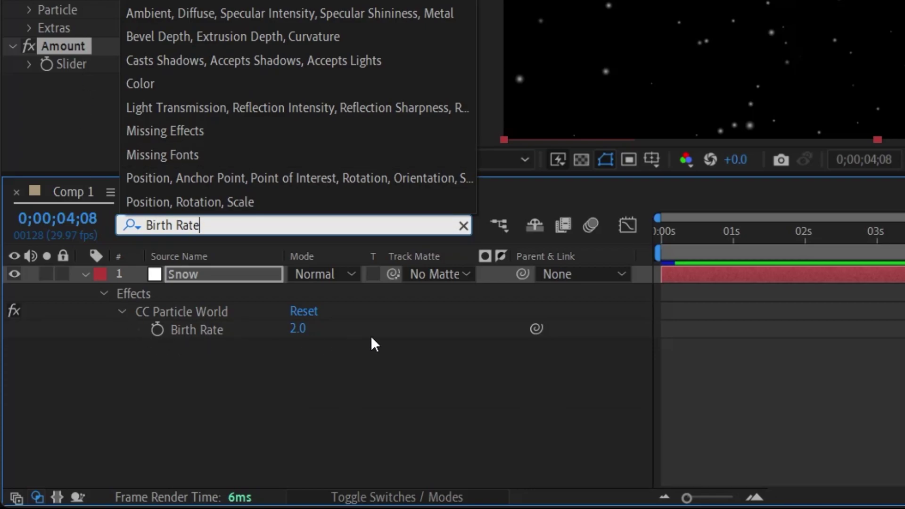
pyautogui.moveTo(538, 329); pyautogui.dragTo(75, 60)
pyautogui.click(201, 64)
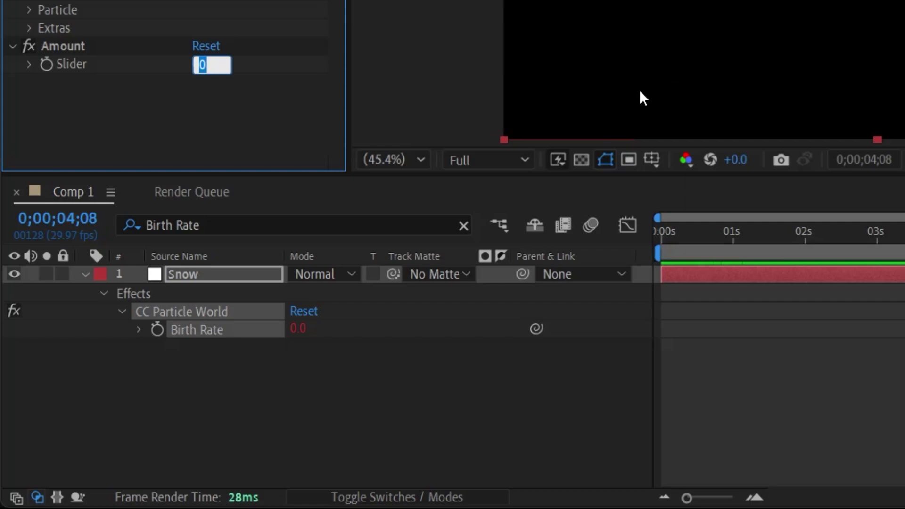
pyautogui.write('2')
pyautogui.press('Return')
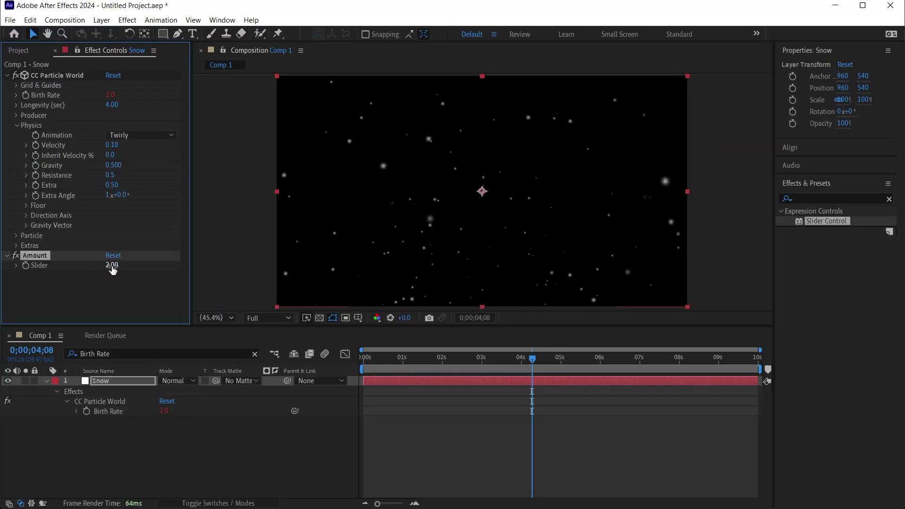
# Try raising the Amount slider to 17, preview the snowfall and undo the change.
pyautogui.moveTo(113, 267); pyautogui.dragTo(122, 264)
pyautogui.press('space')
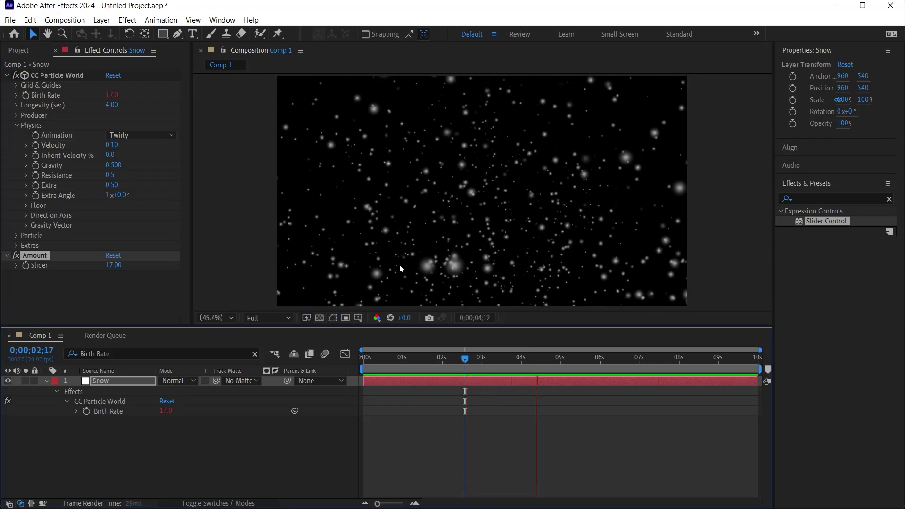
pyautogui.click(139, 291)
pyautogui.hotkey('ctrl', 'z')
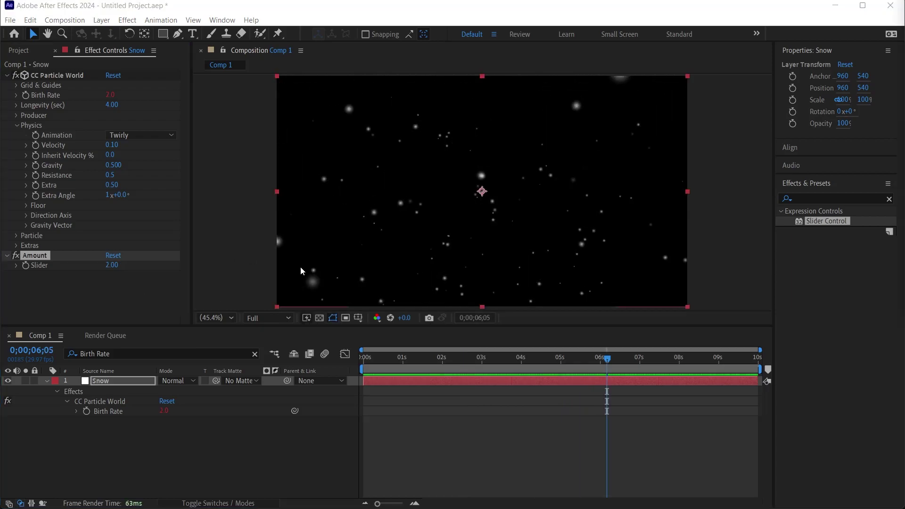
# Try setting the Amount slider to 100 to see the densest snowfall.
pyautogui.moveTo(112, 265); pyautogui.dragTo(117, 264)
pyautogui.click(115, 265)
pyautogui.write('100')
pyautogui.press('Return')
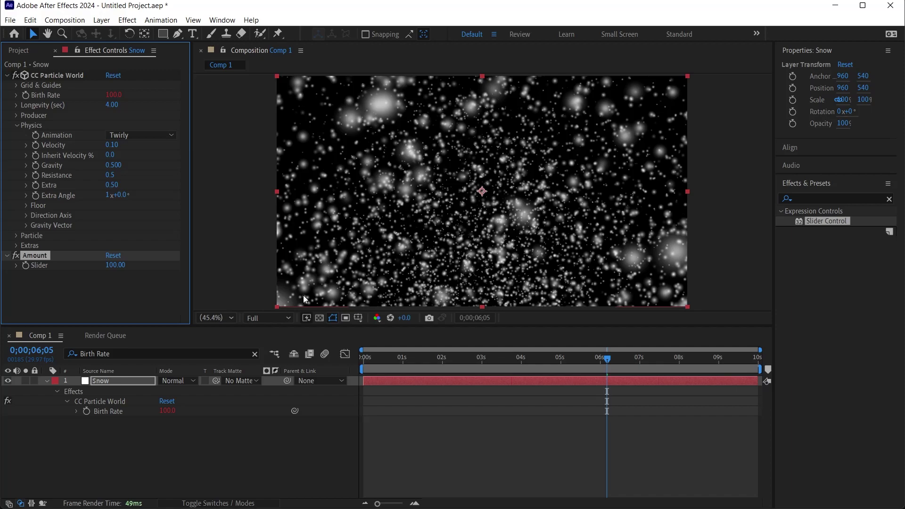
# Limit the Amount slider's range to a maximum of 20.
pyautogui.rightClick(38, 265)
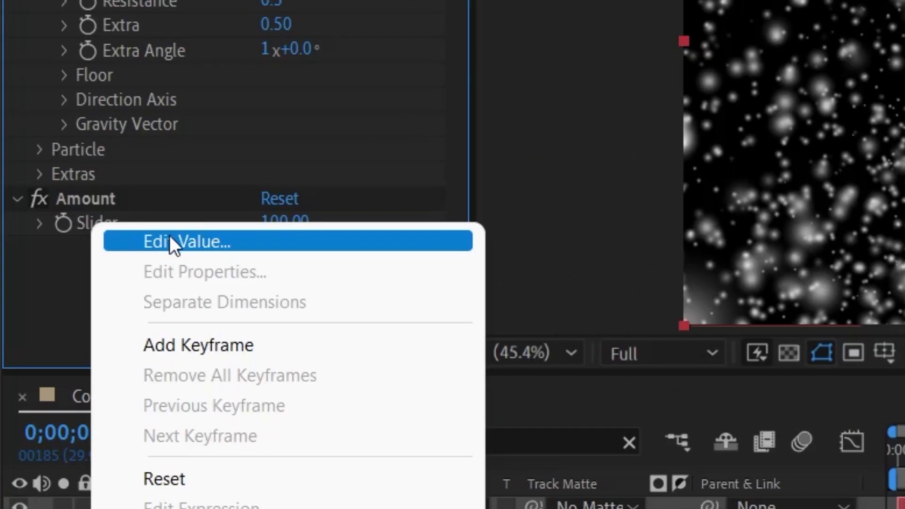
pyautogui.click(170, 237)
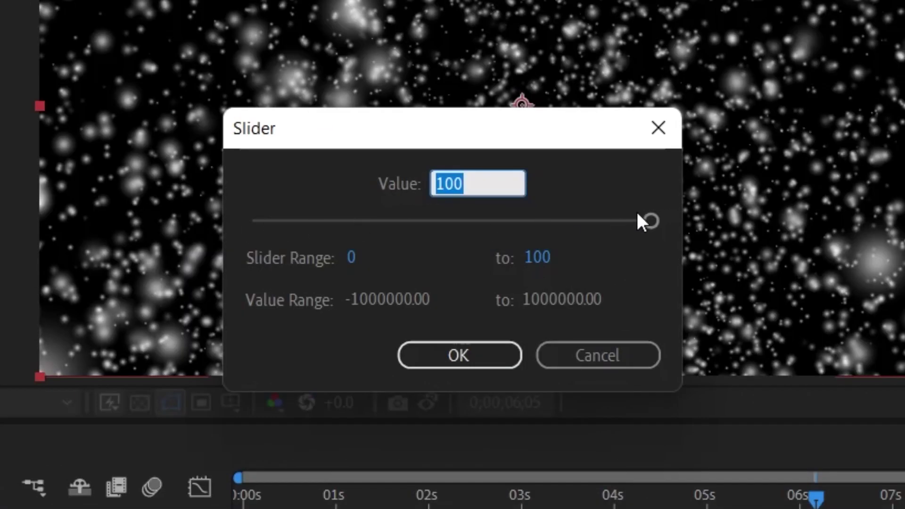
pyautogui.click(547, 256)
pyautogui.write('20')
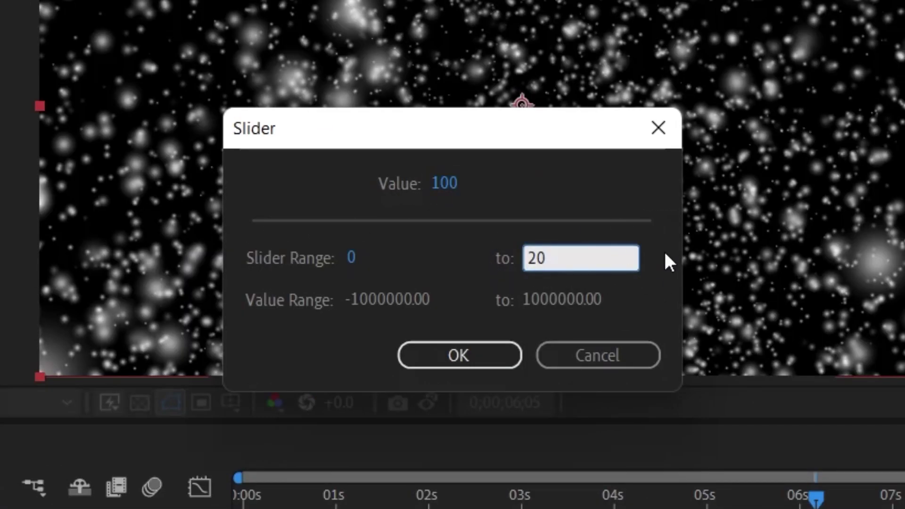
pyautogui.click(448, 344)
pyautogui.click(427, 352)
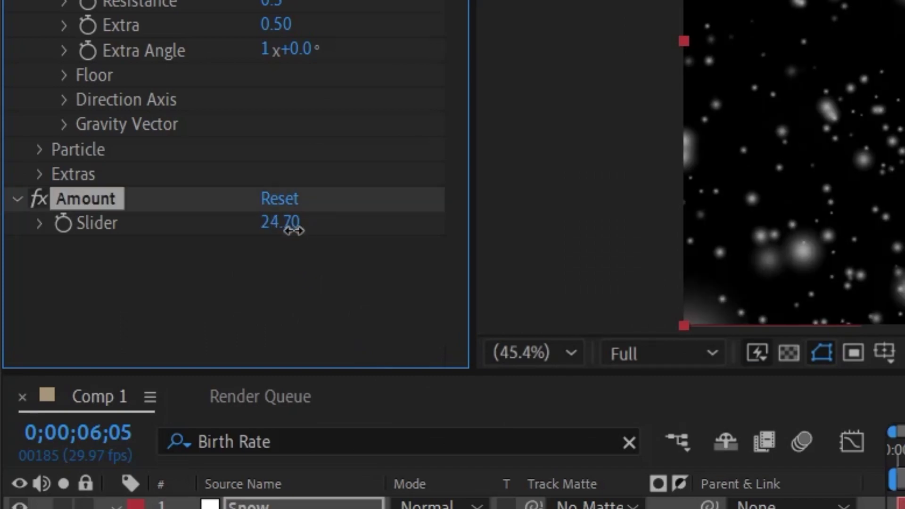
# Expand the Amount slider, try different amounts along its range and set it to 2.
pyautogui.moveTo(293, 230); pyautogui.dragTo(359, 202)
pyautogui.click(39, 224)
pyautogui.moveTo(358, 263); pyautogui.dragTo(223, 264)
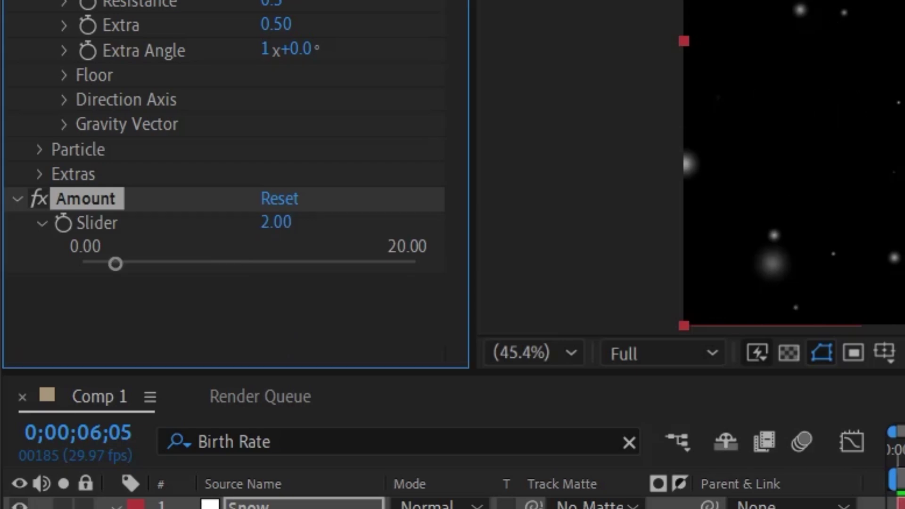
# Add a second Slider Control named Speed to the Snow layer and filter the timeline for Gravity.
pyautogui.moveTo(904, 226); pyautogui.dragTo(306, 296)
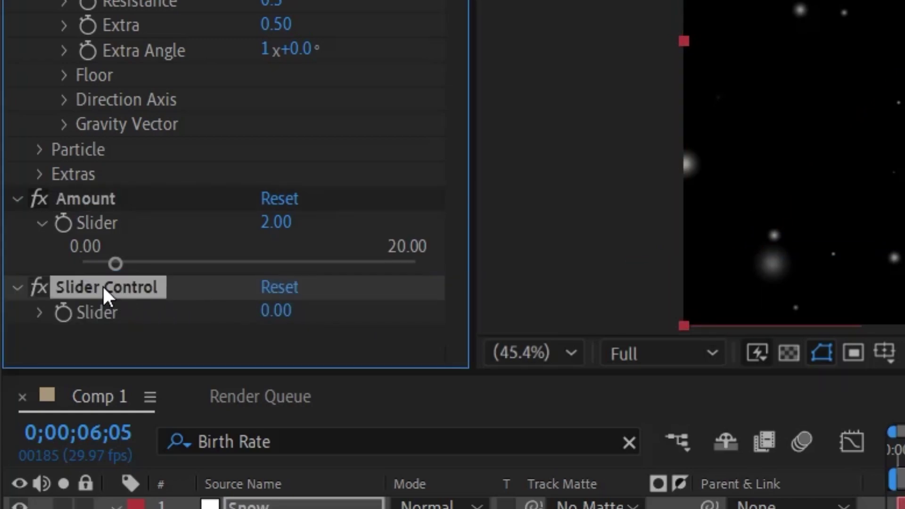
pyautogui.write('Speed')
pyautogui.click(154, 435)
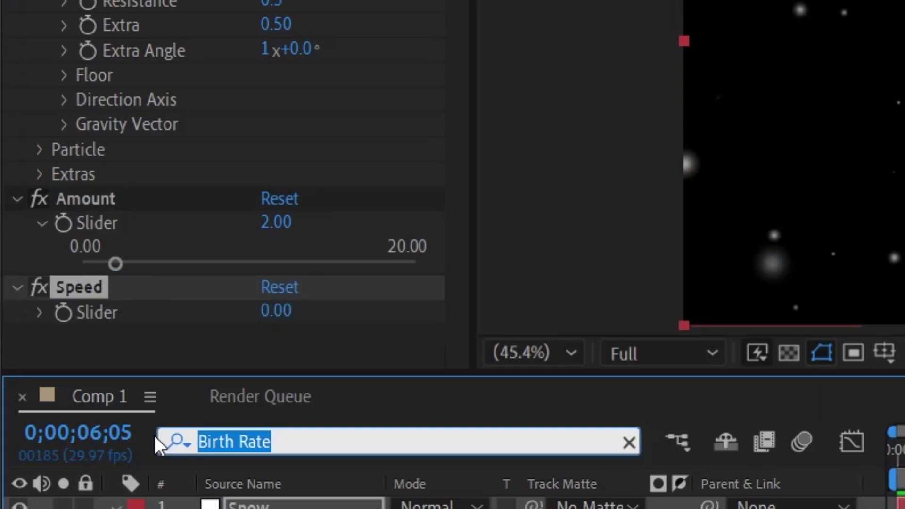
pyautogui.write('Gravity')
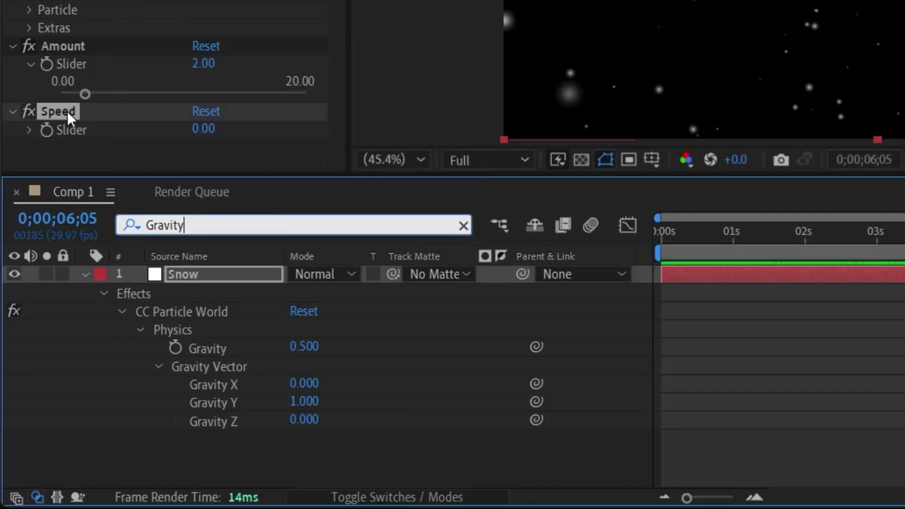
# Limit the Speed slider's range to a maximum of 1.
pyautogui.rightClick(71, 131)
pyautogui.click(131, 143)
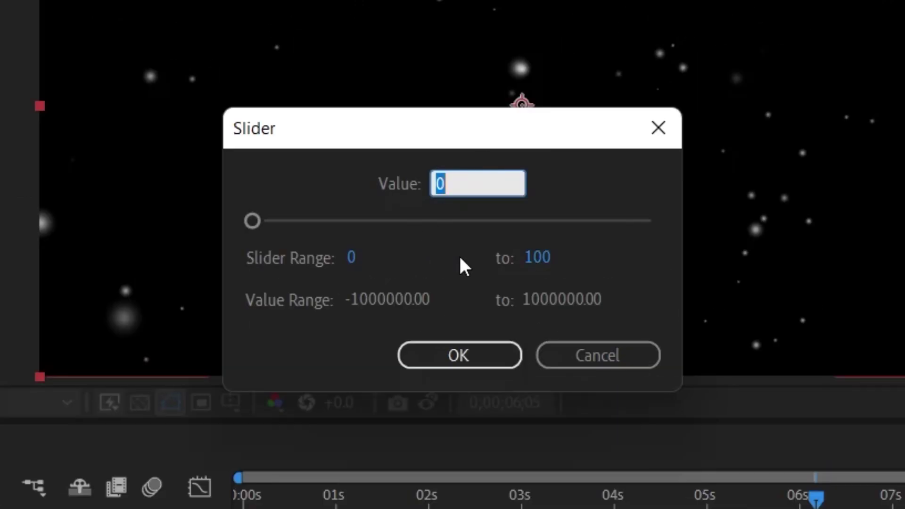
pyautogui.click(539, 258)
pyautogui.write('1')
pyautogui.click(460, 355)
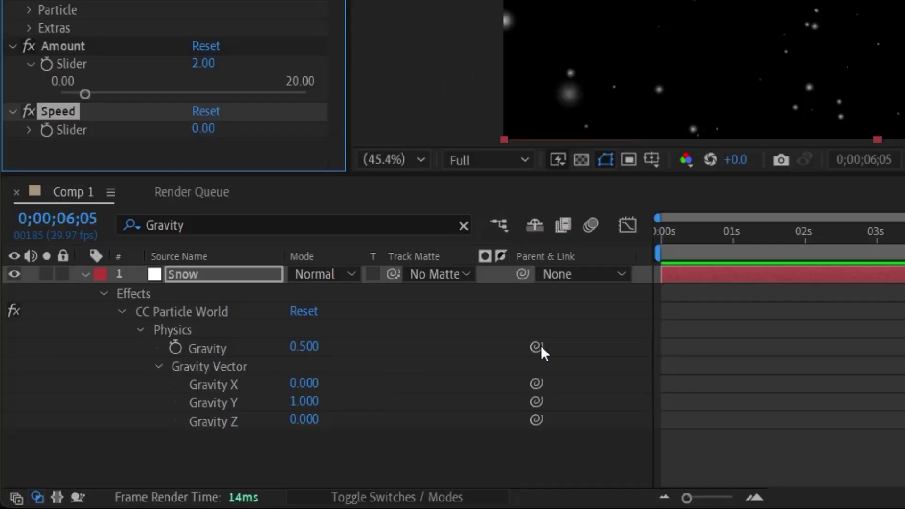
# Link the Physics Gravity property to the Speed slider and set the slider to 0.5.
pyautogui.moveTo(540, 346); pyautogui.dragTo(96, 141)
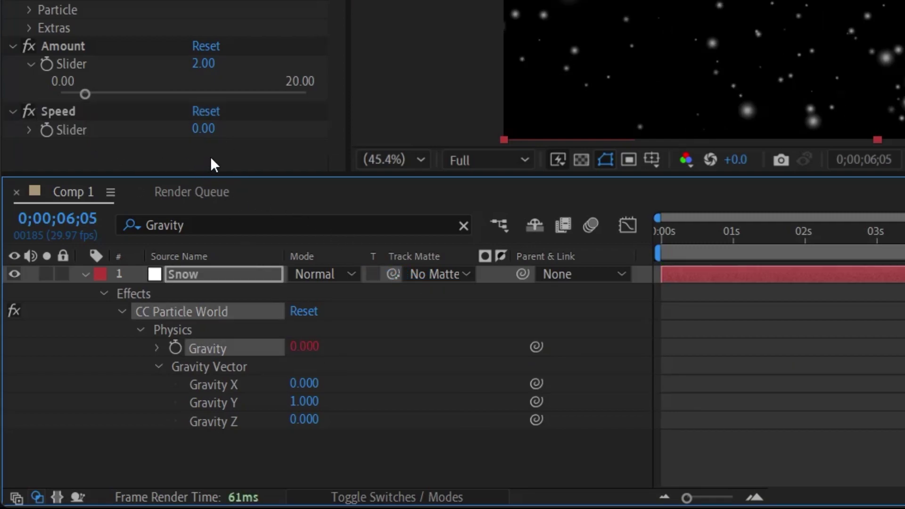
pyautogui.click(203, 129)
pyautogui.write('0.5')
pyautogui.press('Return')
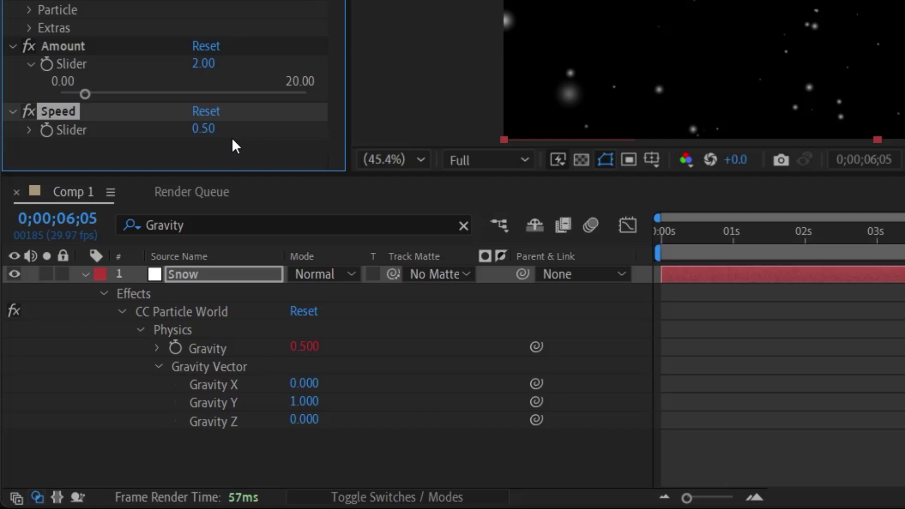
# Expand the Speed slider, try raising it to 1 and preview the snowfall.
pyautogui.click(28, 130)
pyautogui.moveTo(181, 158); pyautogui.dragTo(343, 160)
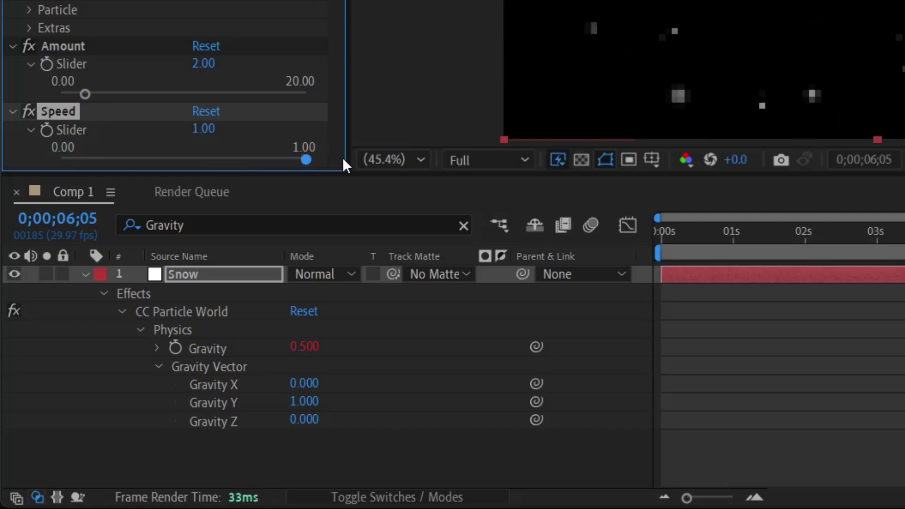
pyautogui.click(699, 232)
pyautogui.press('space')
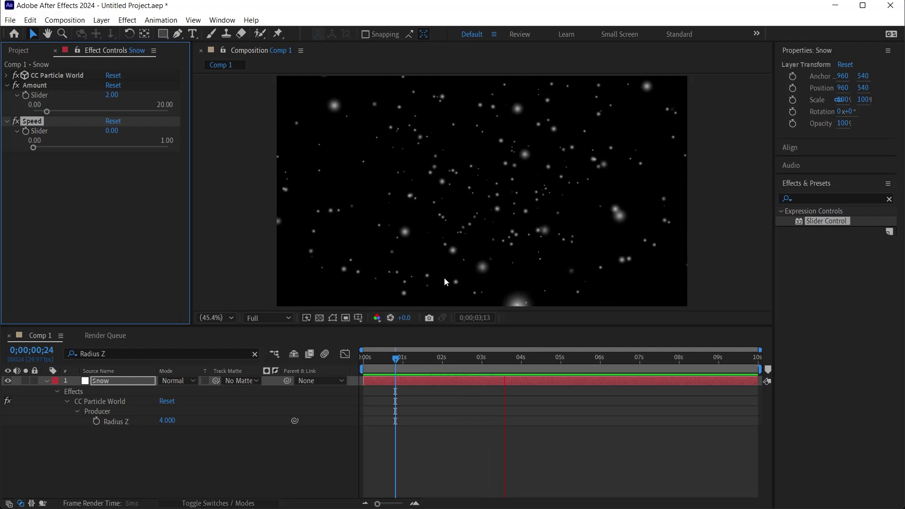
pyautogui.press('space')
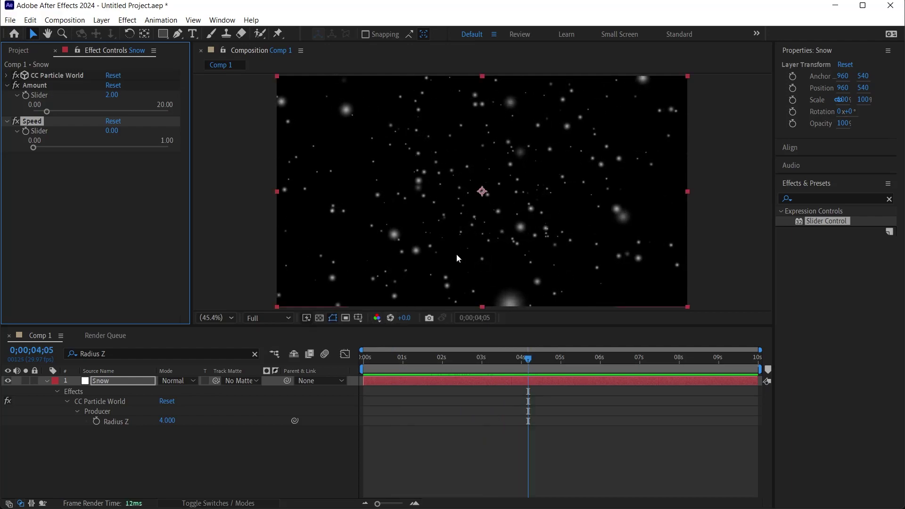
# Set the Speed slider range's minimum to 0.1, put the slider at 0.10 and preview the snowfall.
pyautogui.rightClick(39, 134)
pyautogui.click(51, 137)
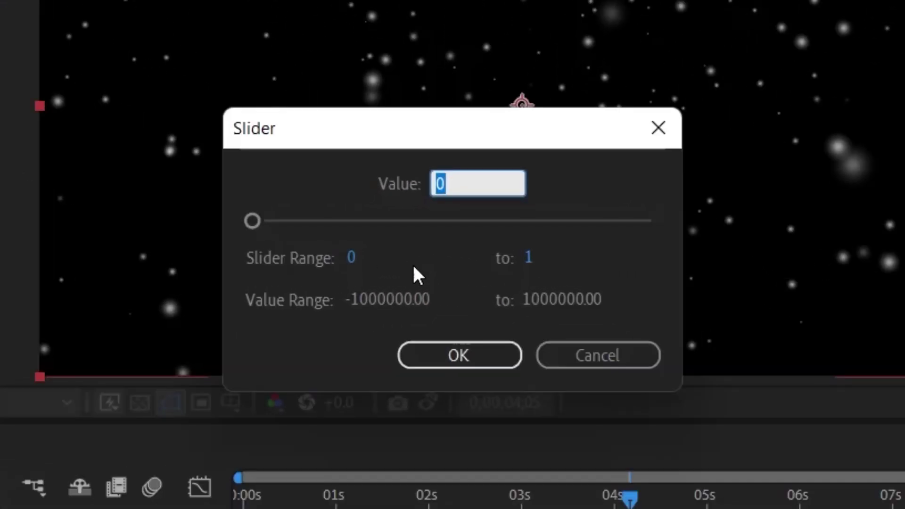
pyautogui.click(350, 258)
pyautogui.write('.1')
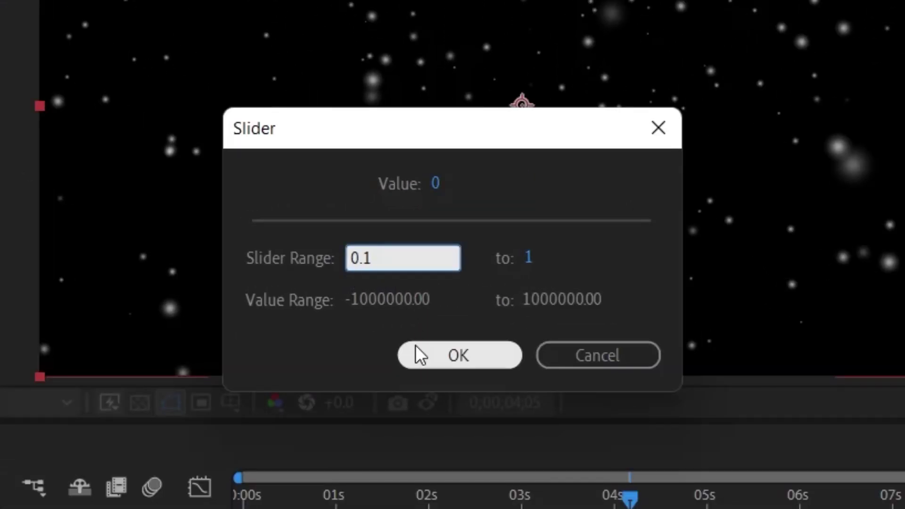
pyautogui.click(415, 349)
pyautogui.click(32, 148)
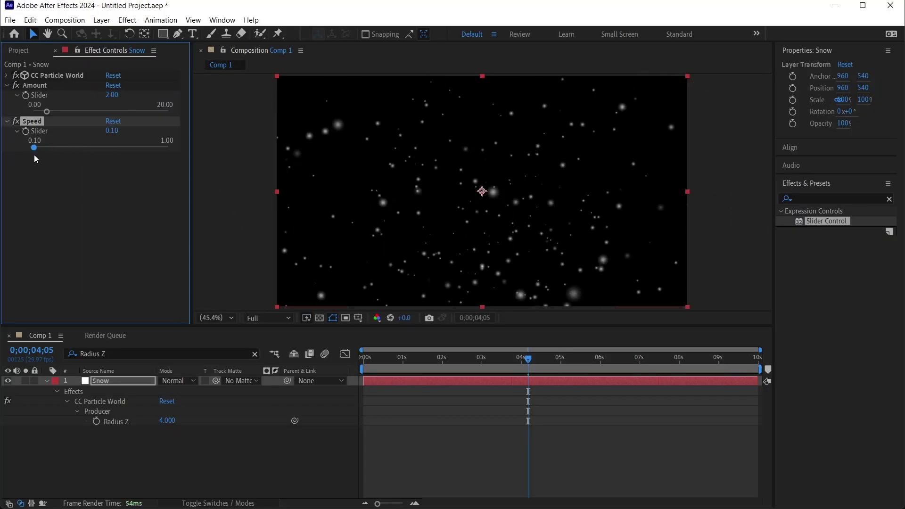
pyautogui.press('space')
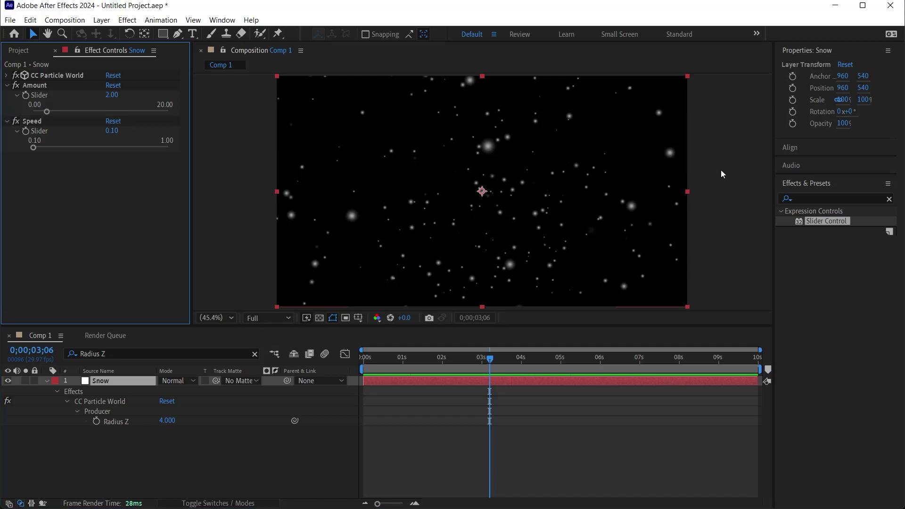
# Add a third Slider Control to the Snow layer and name it Depth.
pyautogui.moveTo(825, 222); pyautogui.dragTo(360, 220)
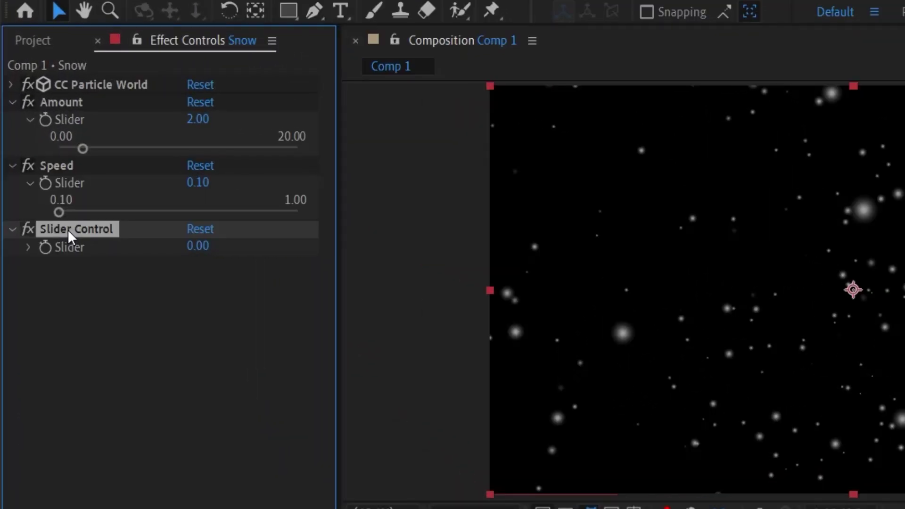
pyautogui.press('Return')
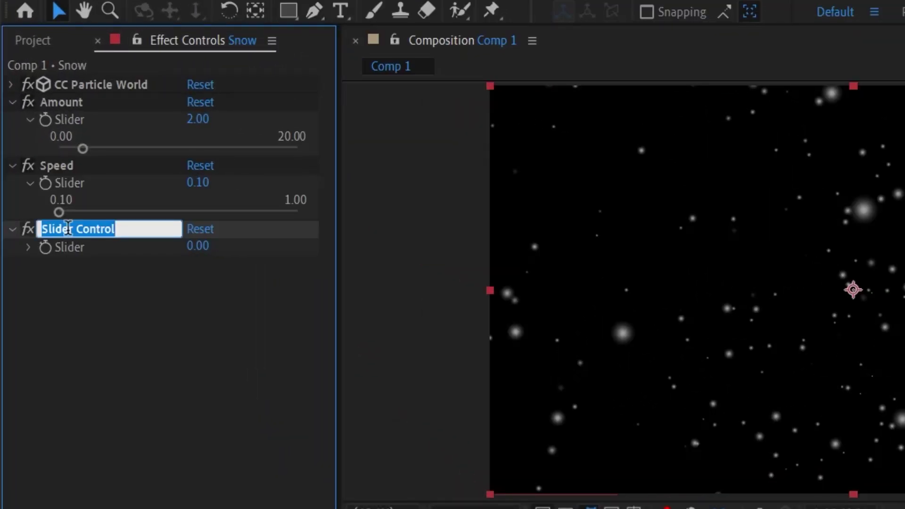
pyautogui.write('Depth')
pyautogui.press('Return')
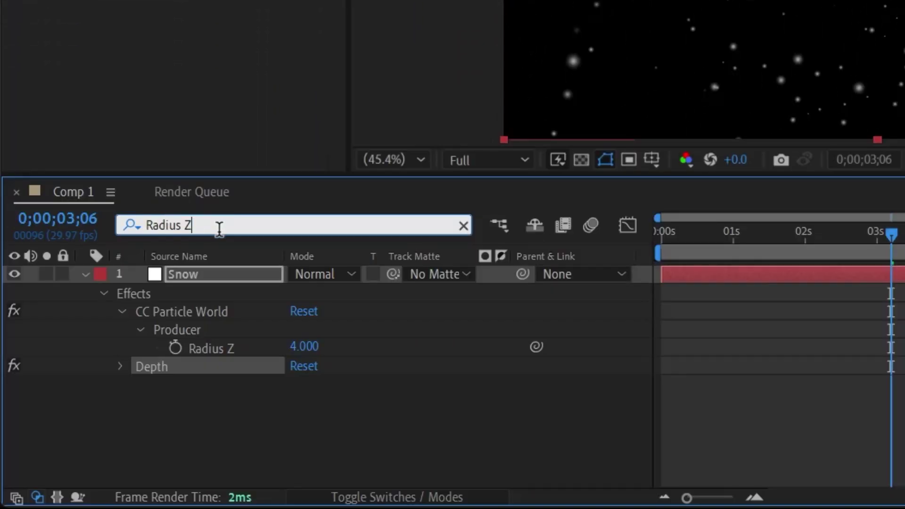
# Link the Producer's Radius Z to the Depth slider, set to 4 with a range maximum of 8.
pyautogui.moveTo(535, 347); pyautogui.dragTo(66, 0)
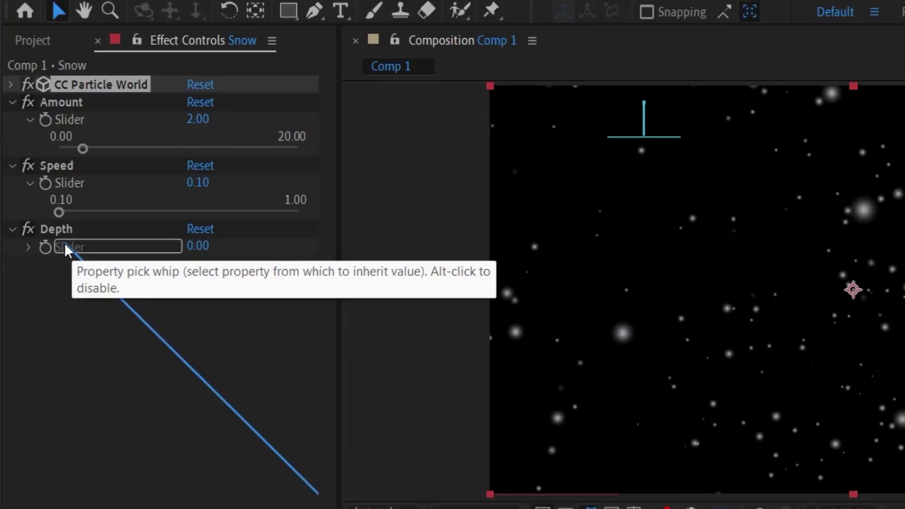
pyautogui.moveTo(64, 242); pyautogui.dragTo(65, 244)
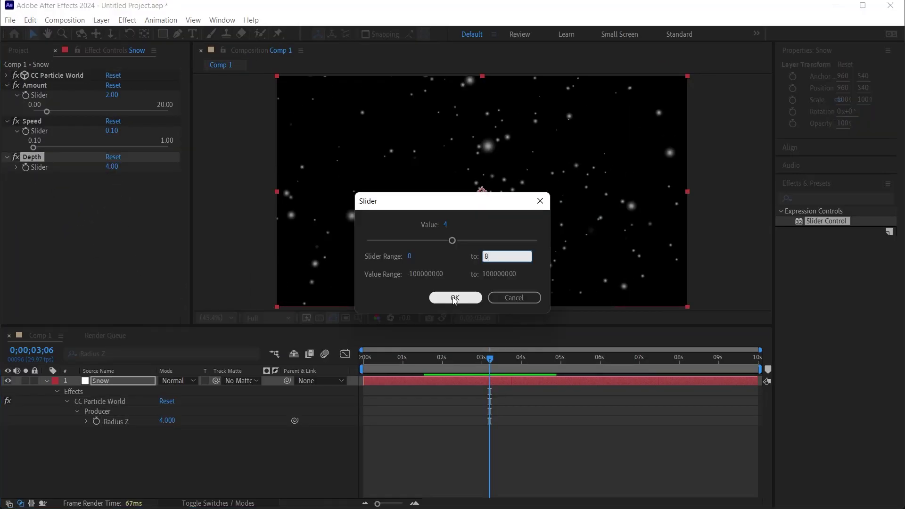
pyautogui.click(454, 298)
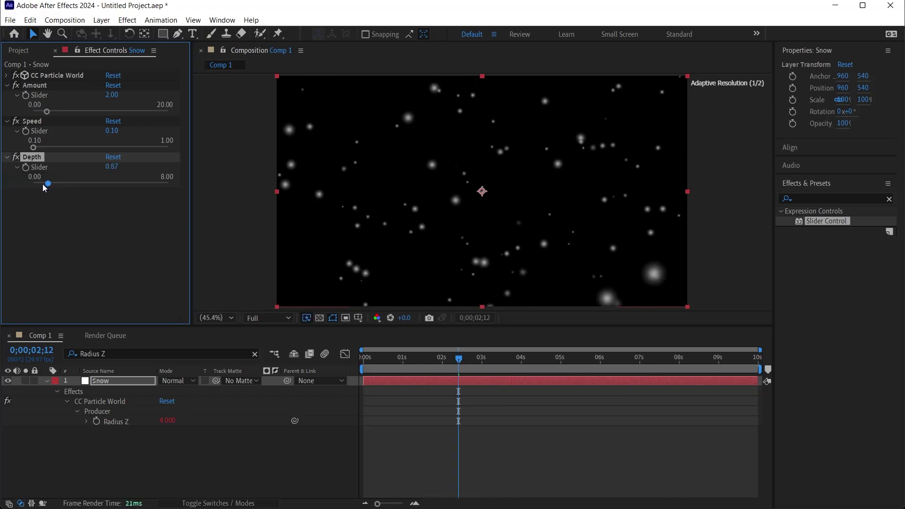
# Try the Depth slider at 0 and preview the snowfall.
pyautogui.moveTo(43, 187); pyautogui.dragTo(29, 188)
pyautogui.press('space')
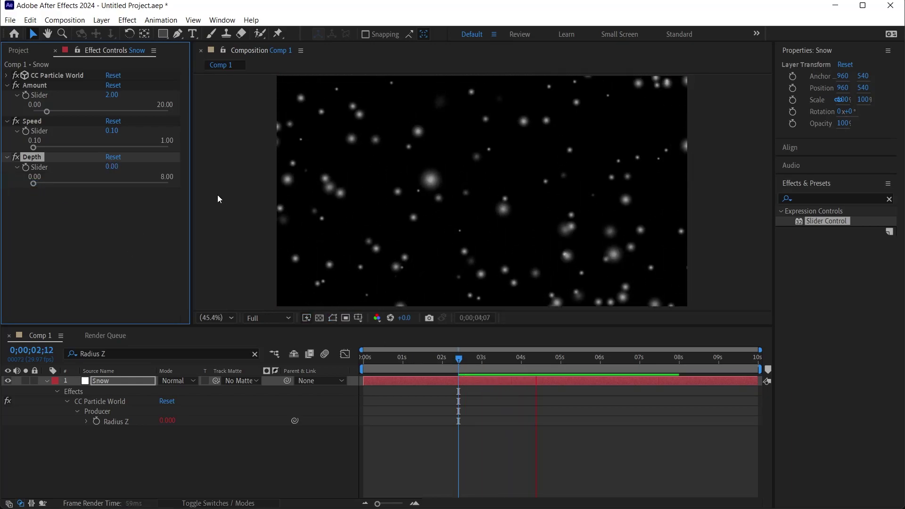
pyautogui.press('space')
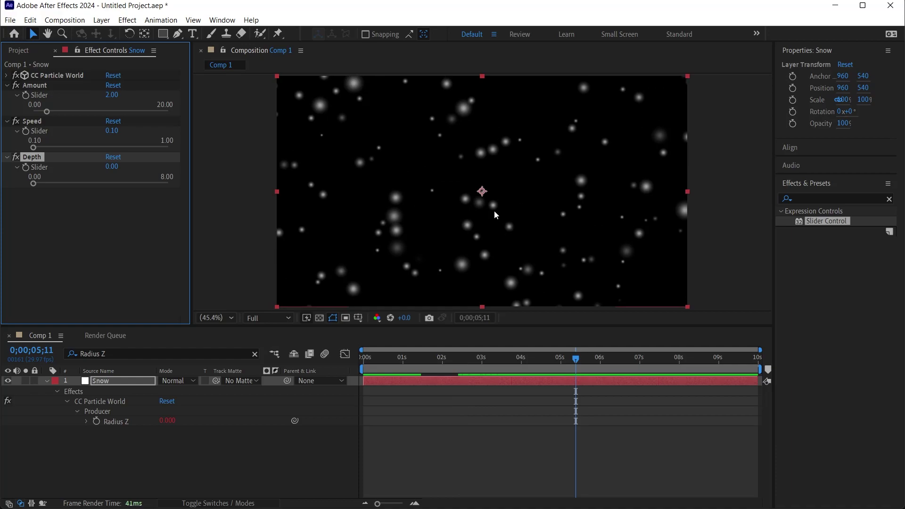
# Set the Depth slider to about 6.22 and preview the snowfall from near the start of the composition.
pyautogui.moveTo(33, 183); pyautogui.dragTo(138, 187)
pyautogui.press('space')
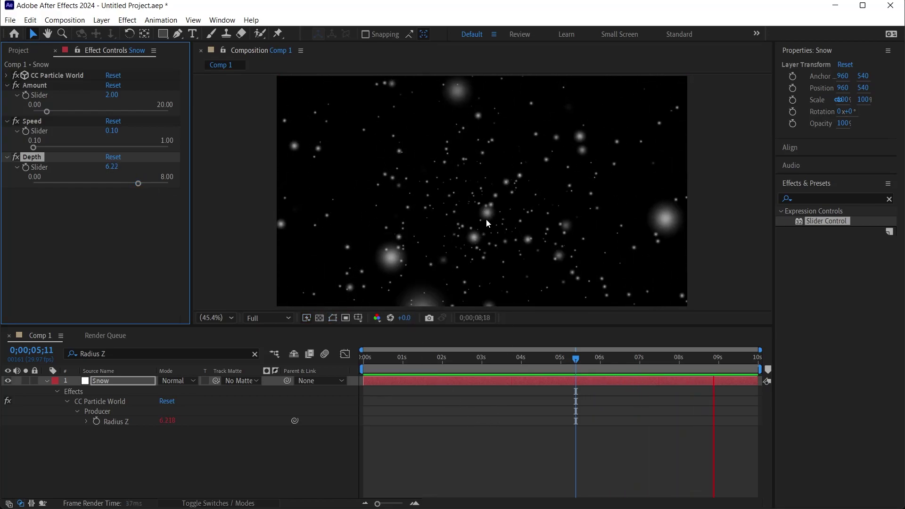
pyautogui.click(380, 361)
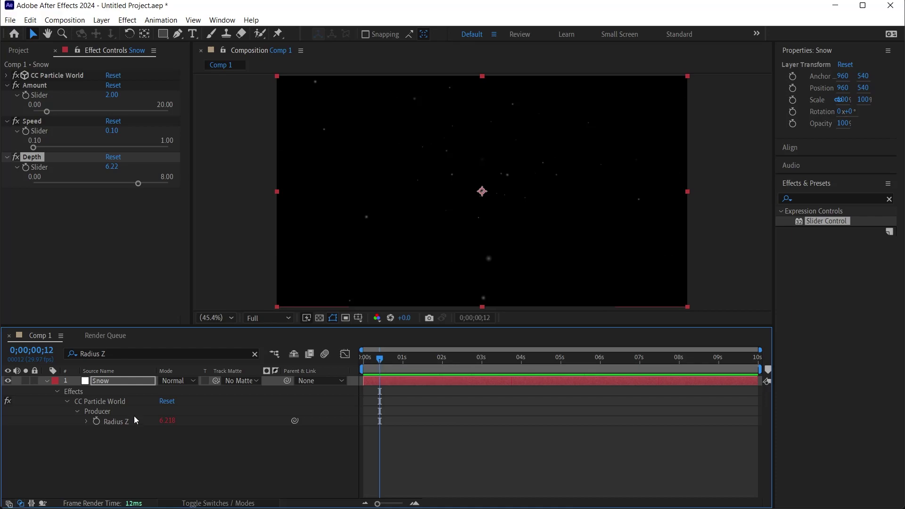
pyautogui.press('space')
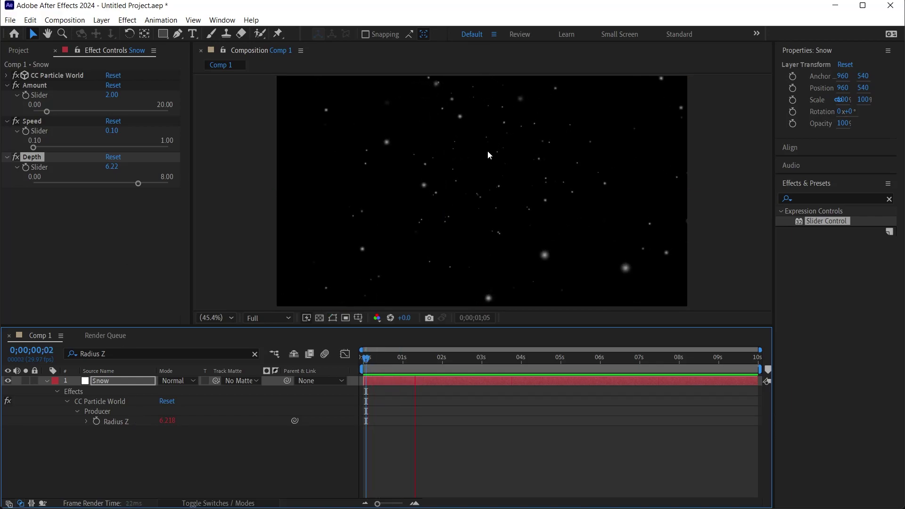
pyautogui.press('space')
pyautogui.press('space')
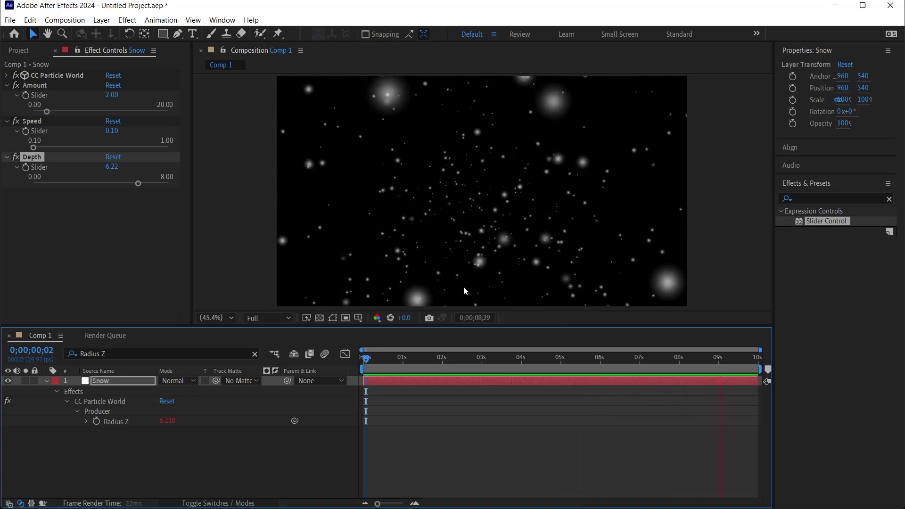
pyautogui.click(463, 287)
# Set Gravity X to 1 in the Gravity Vector of CC Particle World's Physics and preview the snow's drift.
pyautogui.click(139, 297)
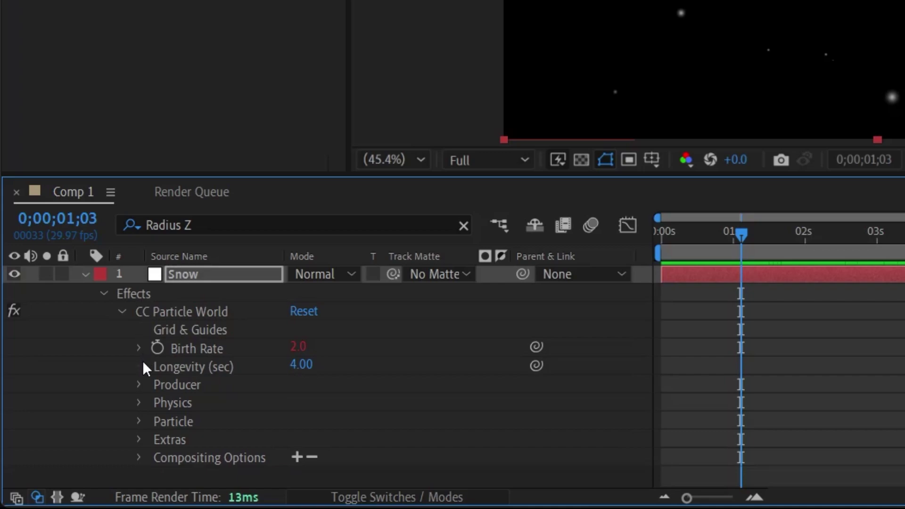
pyautogui.click(139, 402)
pyautogui.scroll(-5, 145, 406)
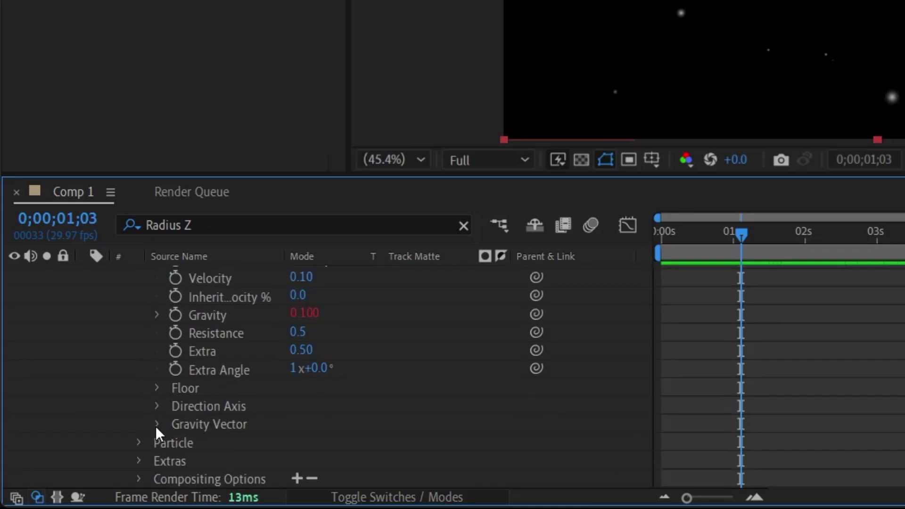
pyautogui.click(157, 424)
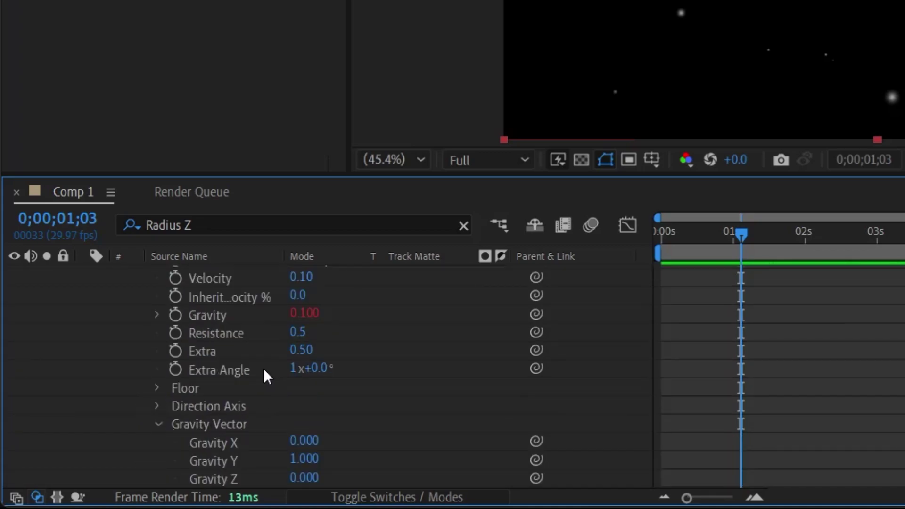
pyautogui.scroll(-3, 232, 406)
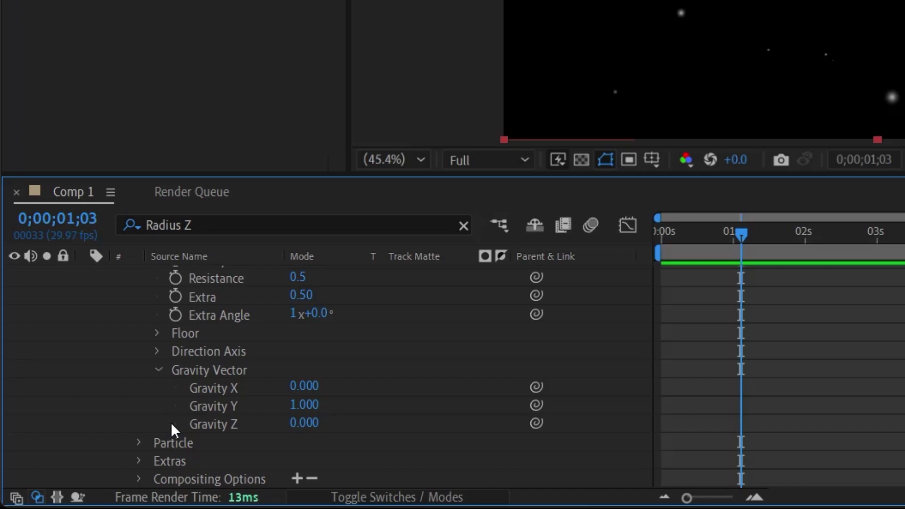
pyautogui.click(305, 388)
pyautogui.write('1')
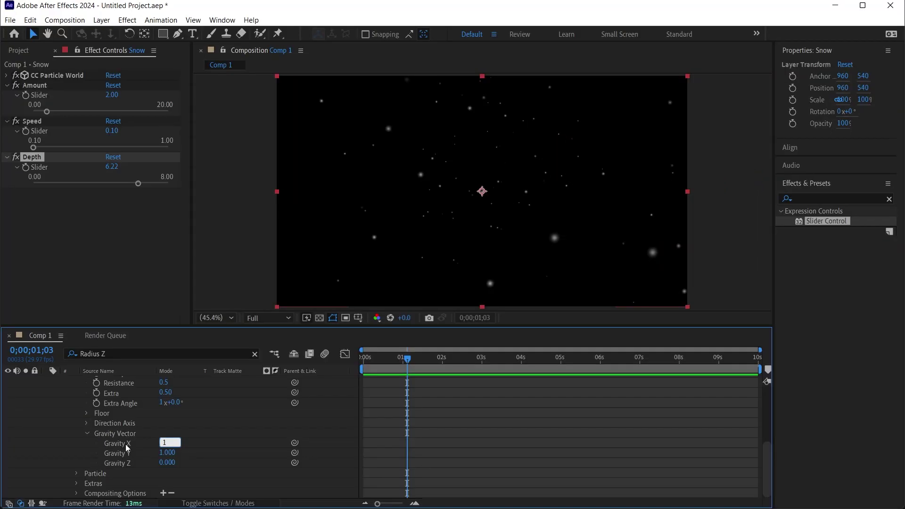
pyautogui.press('Return')
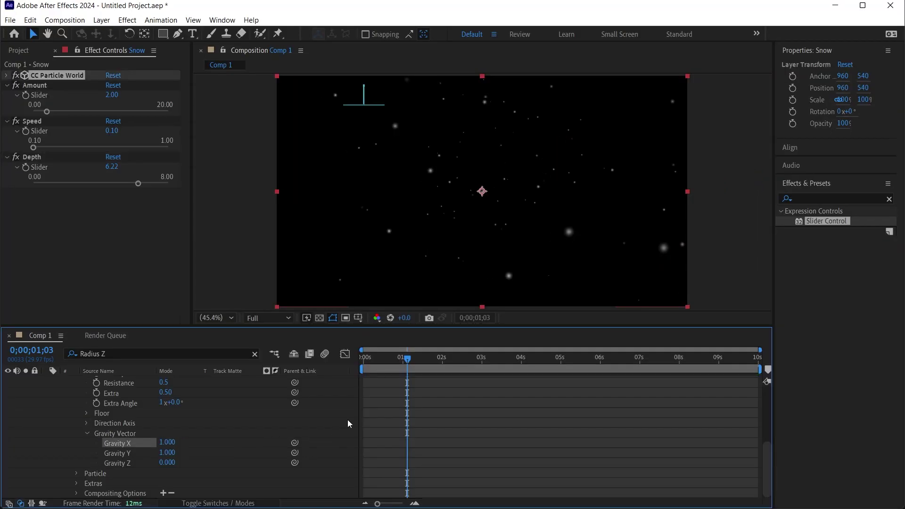
pyautogui.click(406, 357)
pyautogui.press('space')
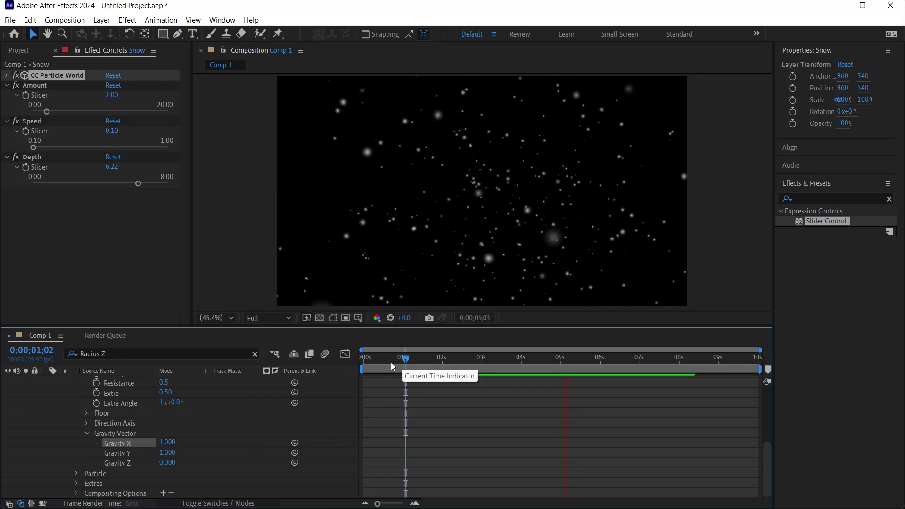
pyautogui.press('space')
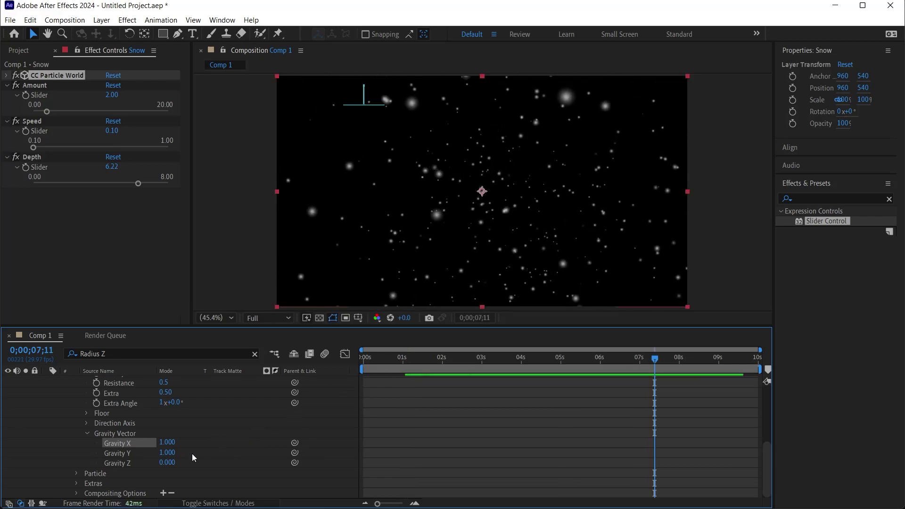
# Try a Gravity X of -1 and preview the snow's drift from near the start.
pyautogui.click(167, 442)
pyautogui.write('-1')
pyautogui.press('Return')
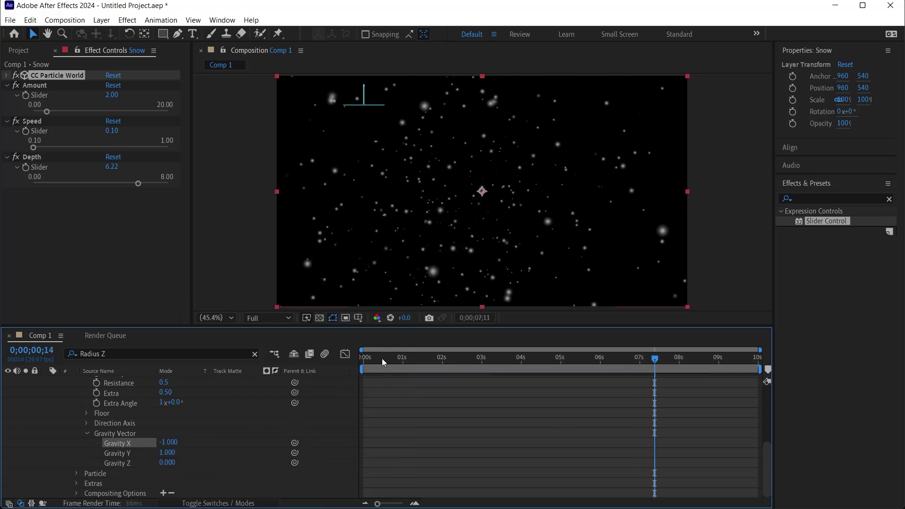
pyautogui.click(381, 358)
pyautogui.press('space')
pyautogui.press('space')
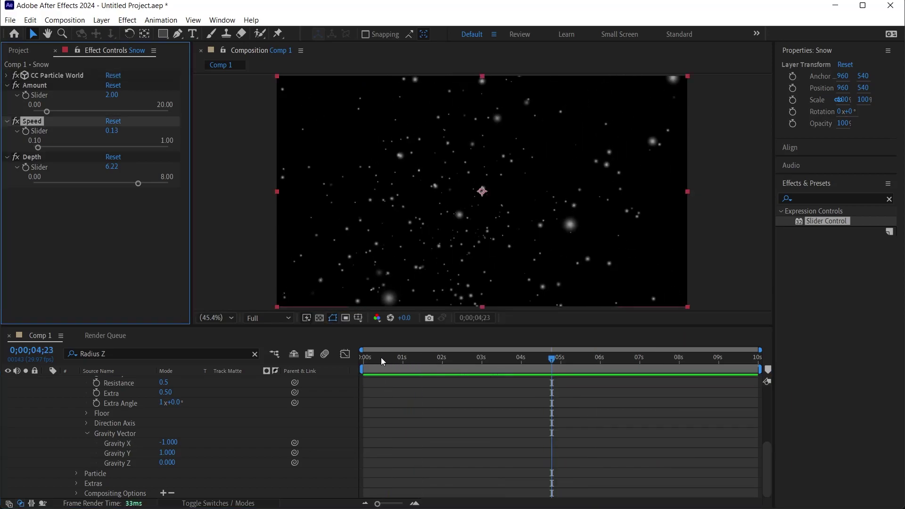
# Raise the Speed slider to 0.50 and preview the drifting snow from near the start.
pyautogui.click(381, 357)
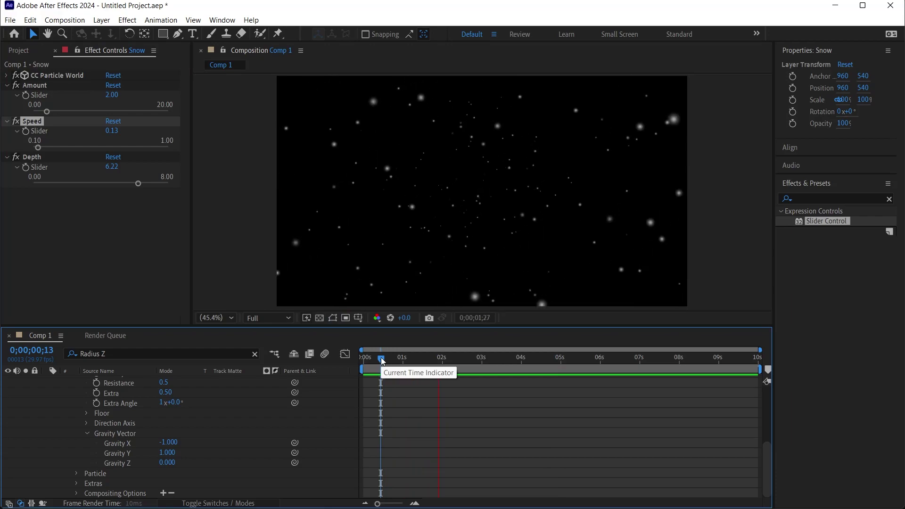
pyautogui.press('space')
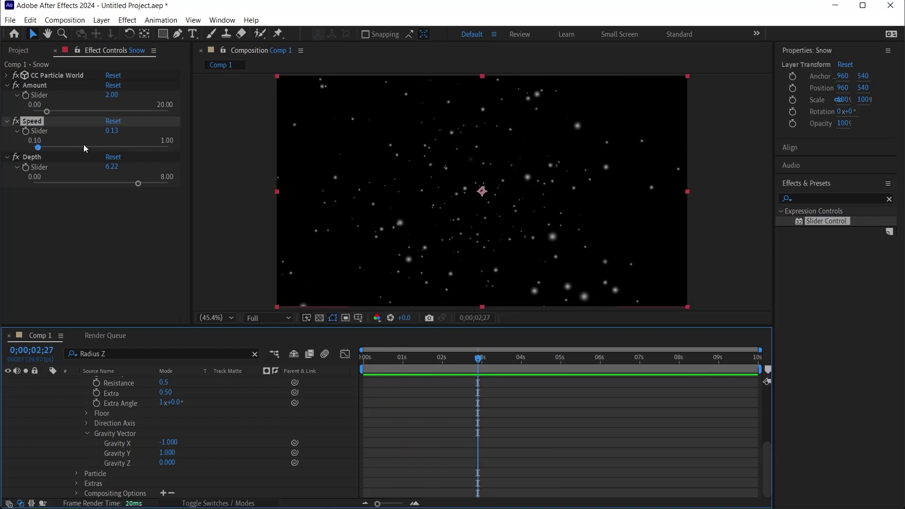
pyautogui.moveTo(87, 147); pyautogui.dragTo(93, 147)
pyautogui.click(371, 359)
pyautogui.press('space')
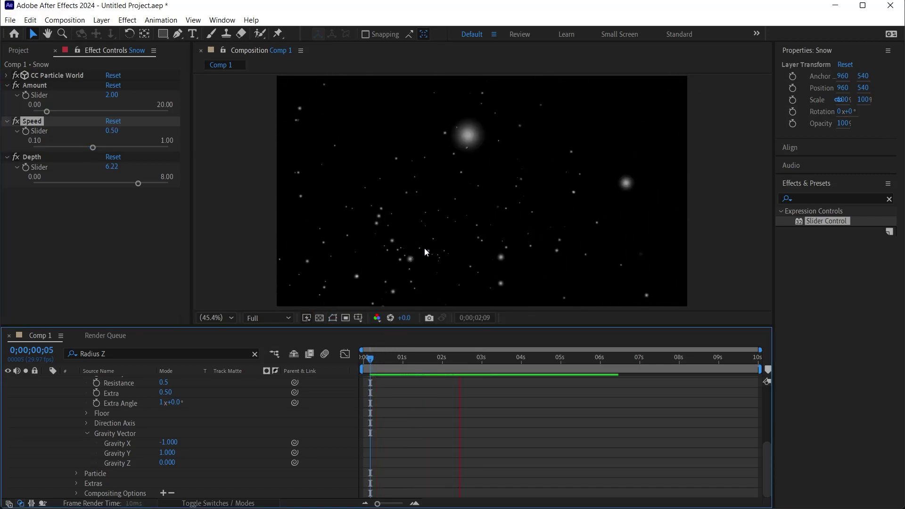
# Collapse the Physics properties and rename the CC Particle World effect as Right.
pyautogui.click(118, 443)
pyautogui.scroll(5, 87, 433)
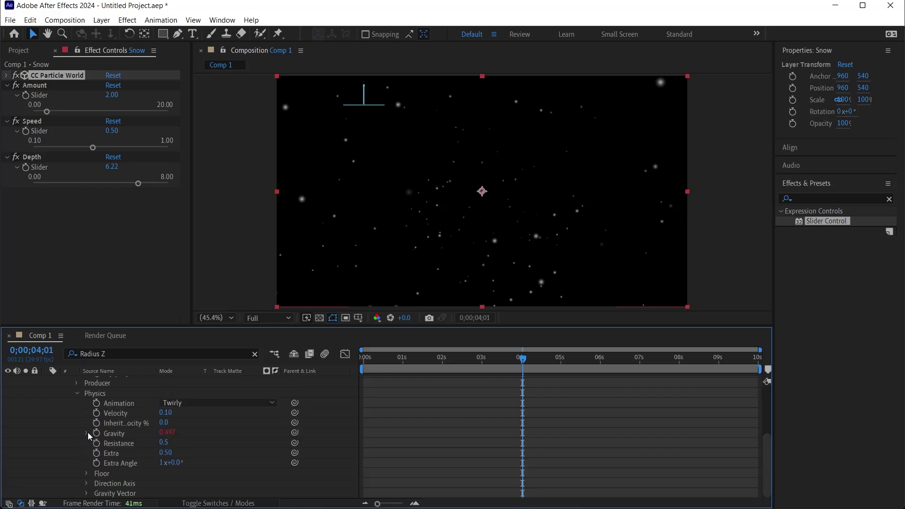
pyautogui.click(78, 451)
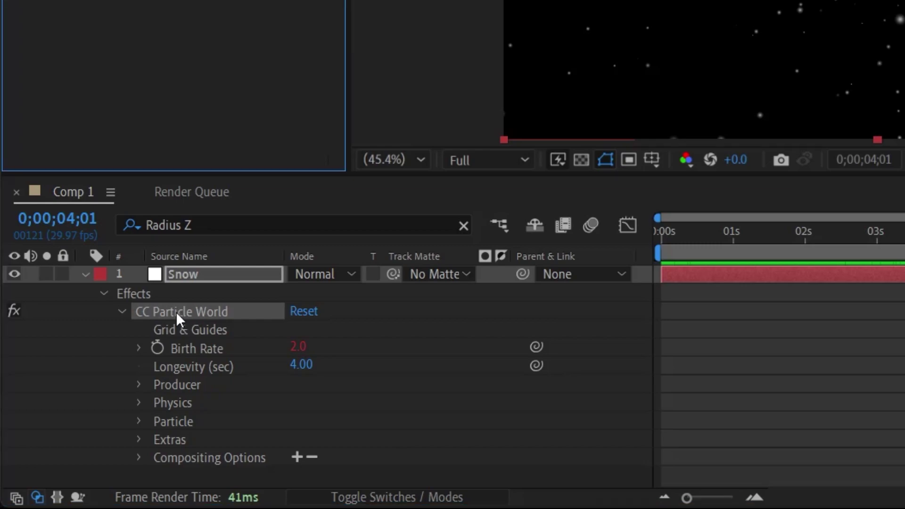
pyautogui.rightClick(177, 312)
pyautogui.click(230, 214)
pyautogui.write('Right')
pyautogui.press('Return')
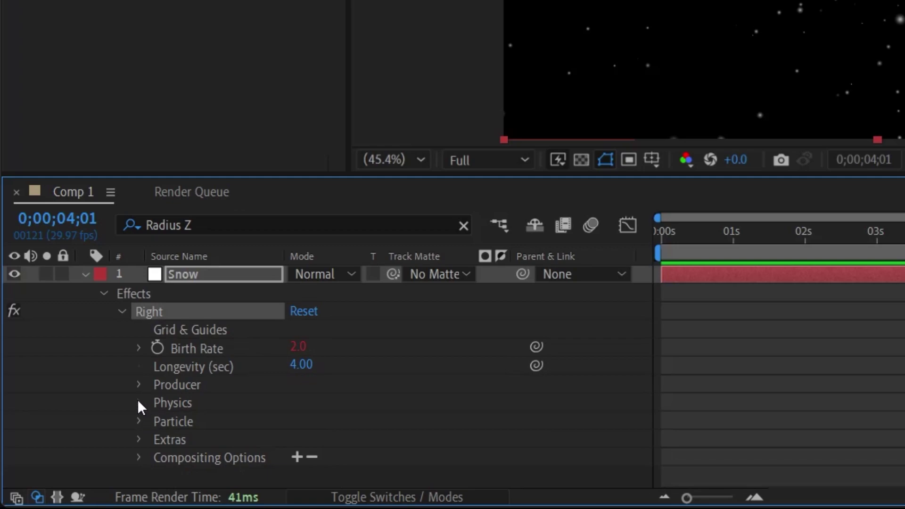
# Set Gravity X to 1 in the Right effect's Gravity Vector and preview the snowfall.
pyautogui.click(138, 403)
pyautogui.scroll(-3, 160, 400)
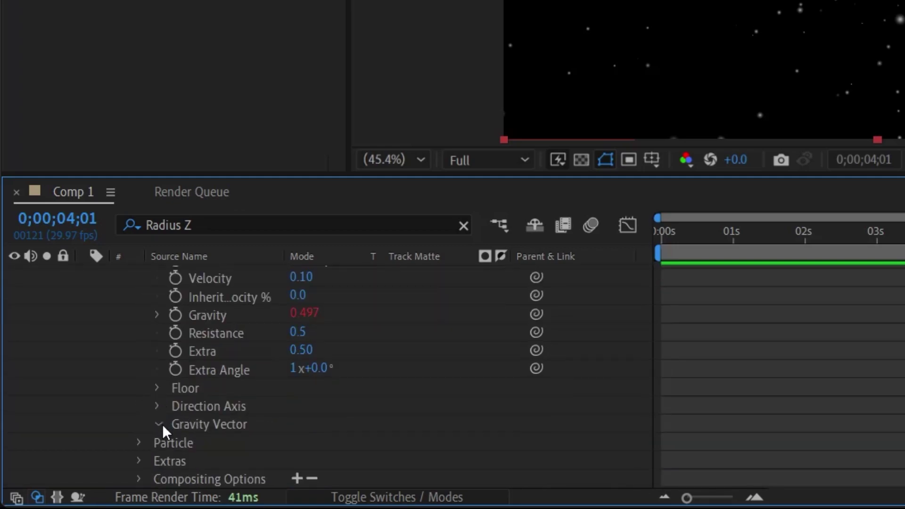
pyautogui.click(157, 421)
pyautogui.click(304, 441)
pyautogui.write('1')
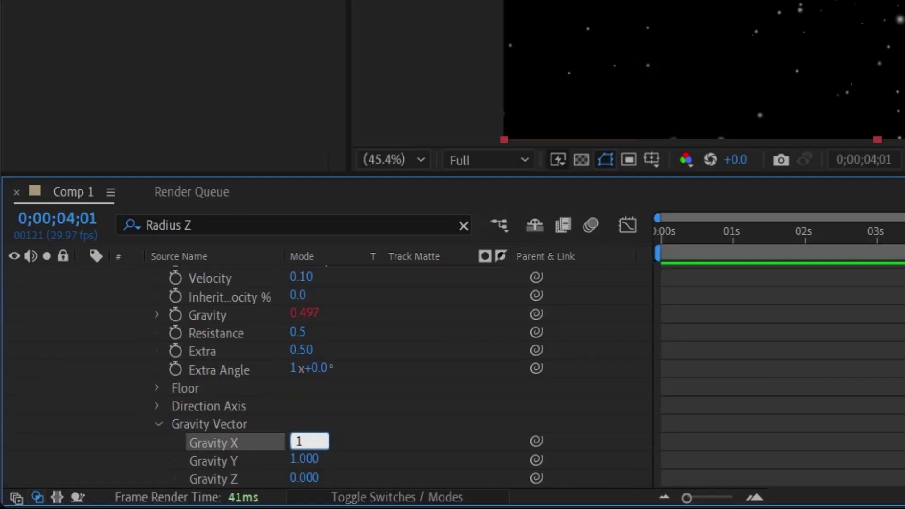
pyautogui.press('Return')
pyautogui.press('space')
pyautogui.press('space')
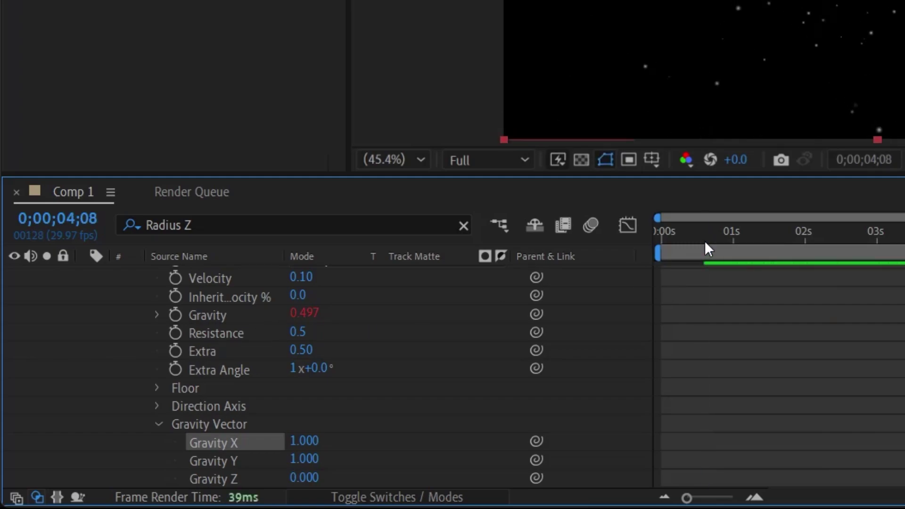
# Preview the rightward snowfall and duplicate the Right effect twice, naming the copies Center and Left.
pyautogui.click(704, 240)
pyautogui.press('space')
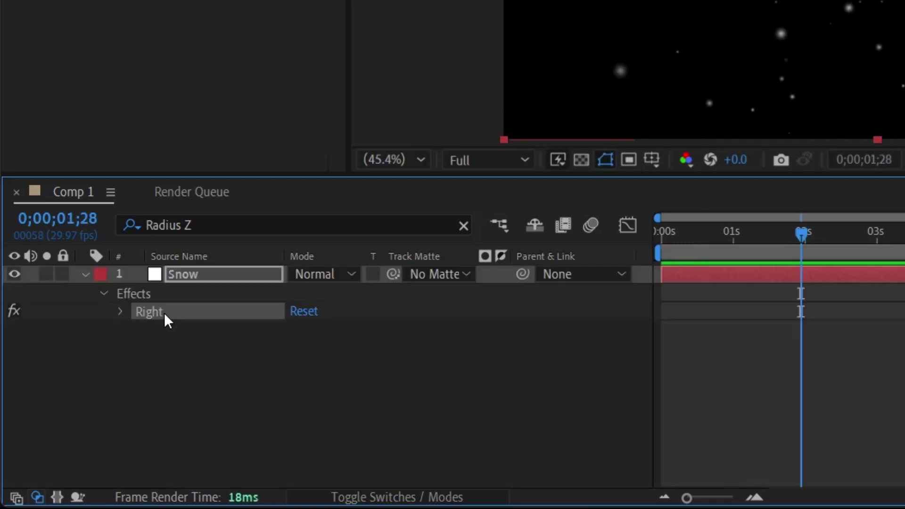
pyautogui.hotkey('ctrl', 'd')
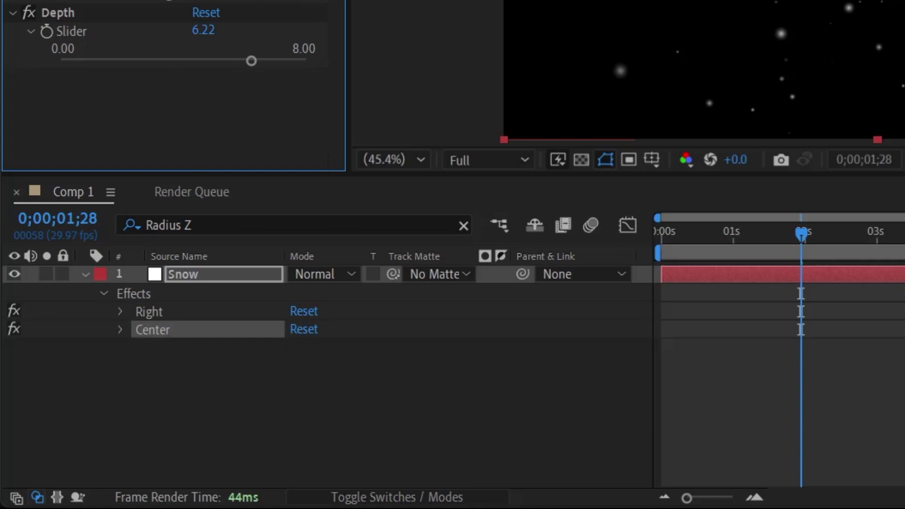
pyautogui.hotkey('ctrl', 'd')
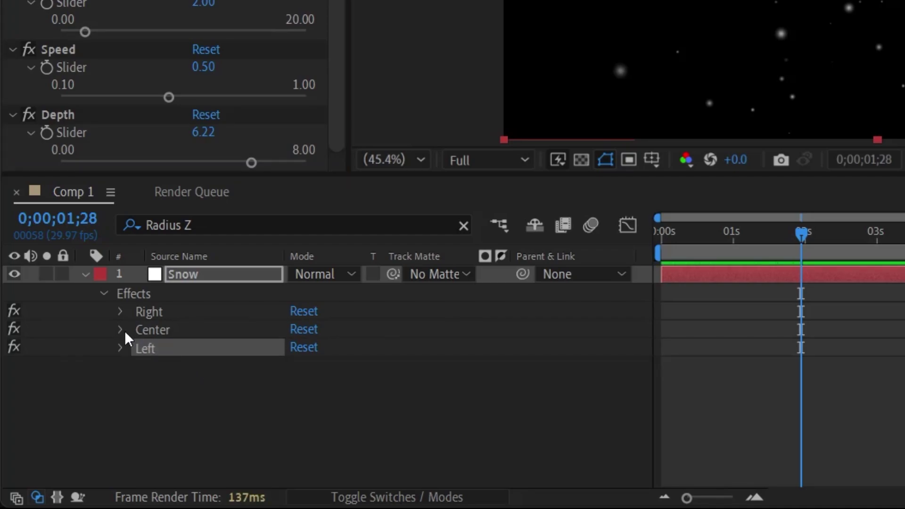
# Set Gravity X to 0 in the Center effect and to -1 in the Left effect.
pyautogui.click(121, 330)
pyautogui.scroll(-1, 125, 332)
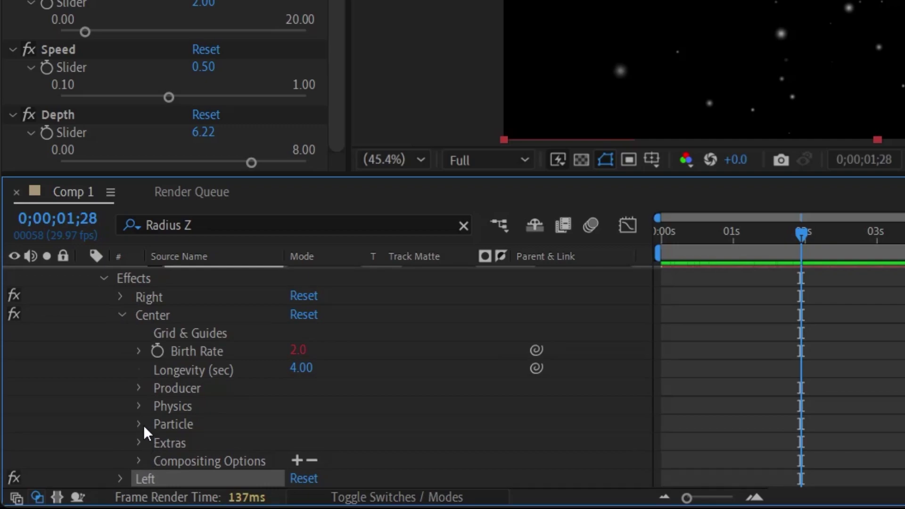
pyautogui.click(138, 406)
pyautogui.click(304, 422)
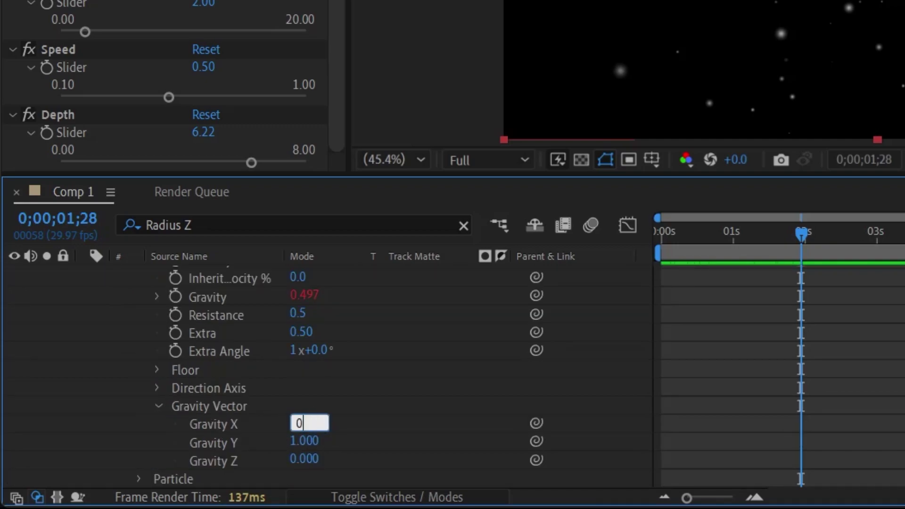
pyautogui.write('0')
pyautogui.press('Return')
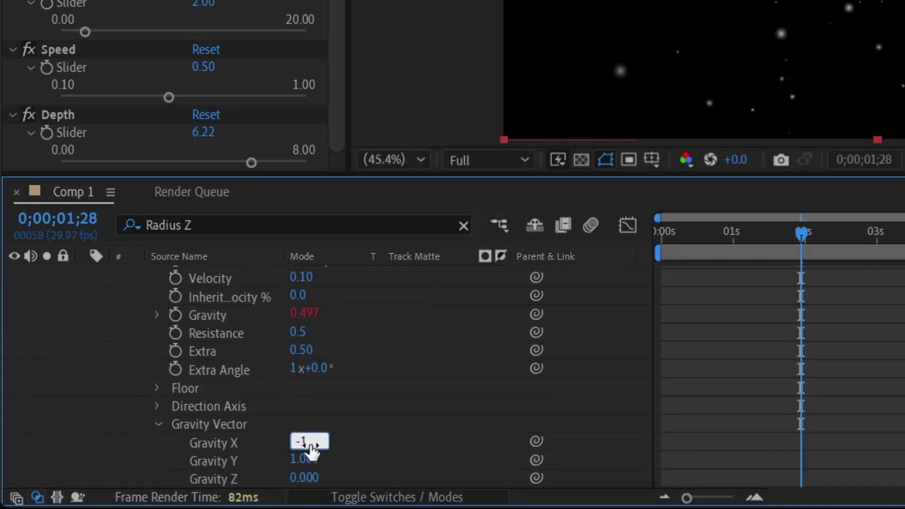
pyautogui.press('Return')
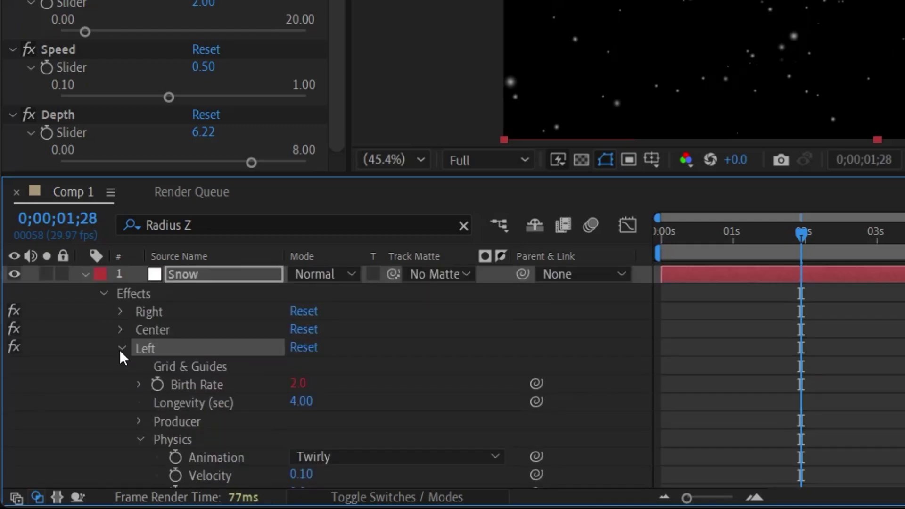
pyautogui.click(120, 349)
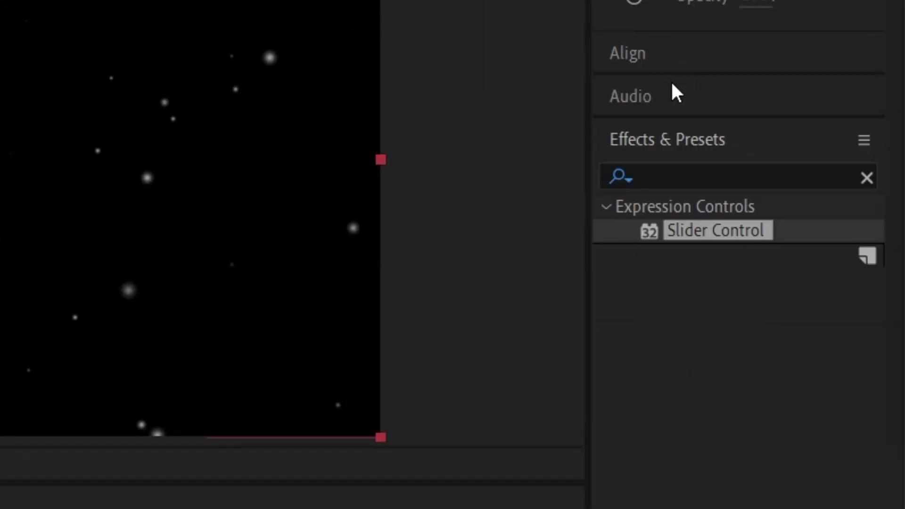
# Add a Checkbox Control effect to the Snow layer and duplicate it twice.
pyautogui.click(702, 178)
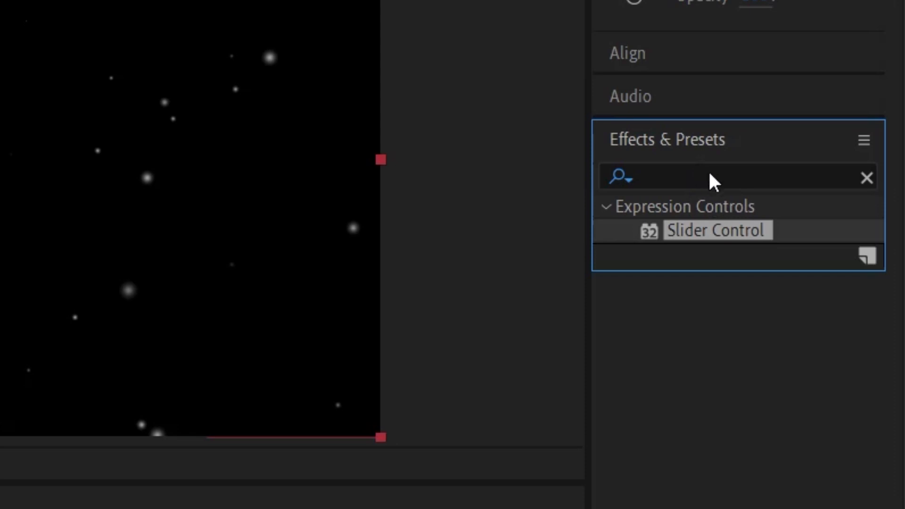
pyautogui.write('checkbox')
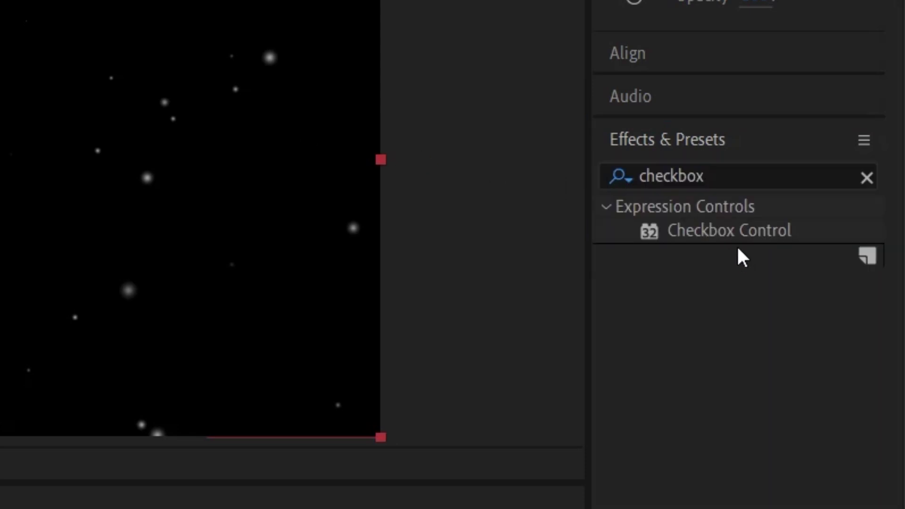
pyautogui.moveTo(729, 230); pyautogui.dragTo(189, 212)
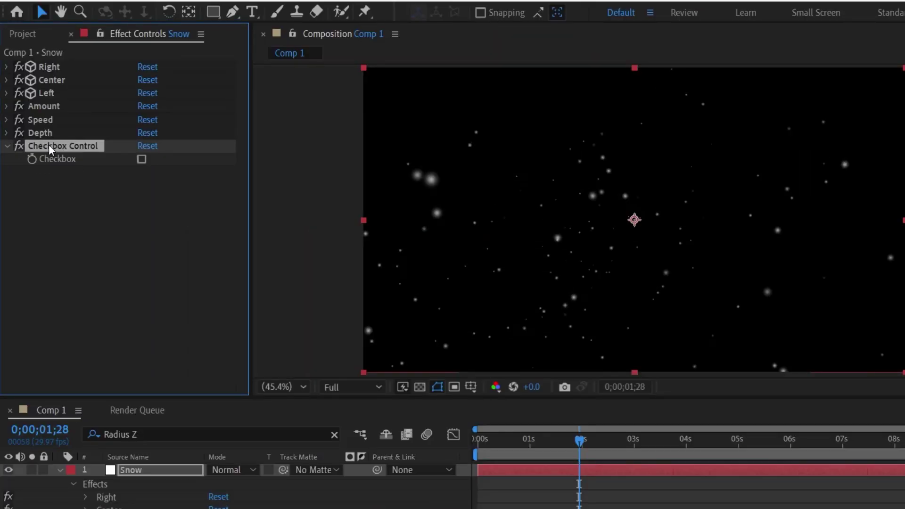
pyautogui.hotkey('ctrl', 'd')
pyautogui.hotkey('ctrl', 'd')
# Rename the three checkbox controls as Right, Center and Left.
pyautogui.click(60, 147)
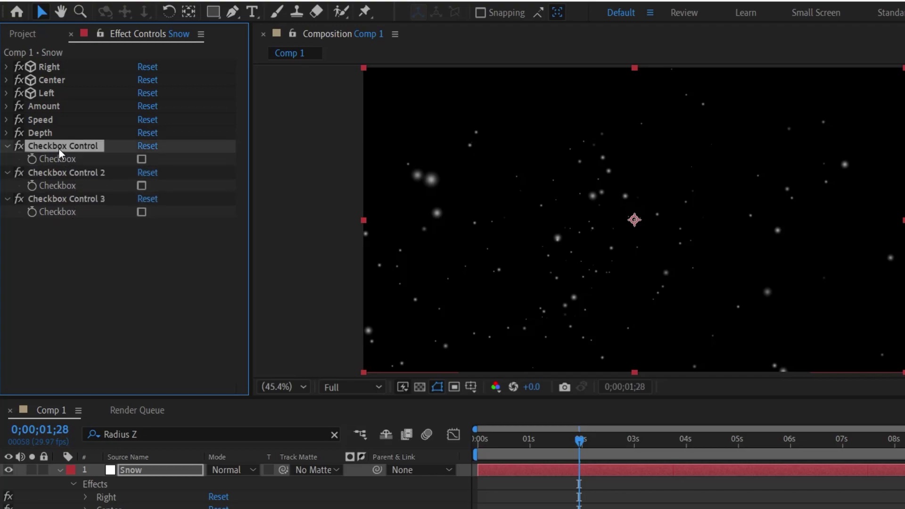
pyautogui.write('Right')
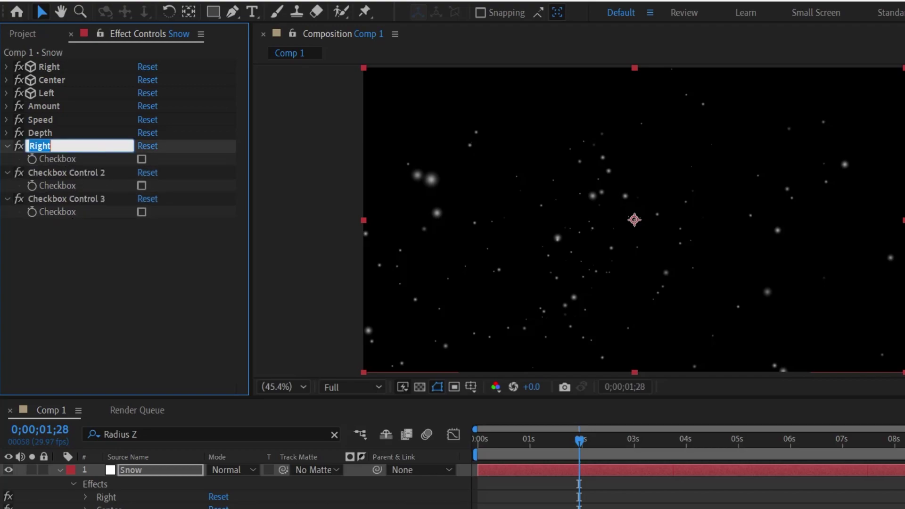
pyautogui.click(49, 172)
pyautogui.press('Return')
pyautogui.write('Center')
pyautogui.click(51, 198)
pyautogui.press('Return')
pyautogui.write('Left')
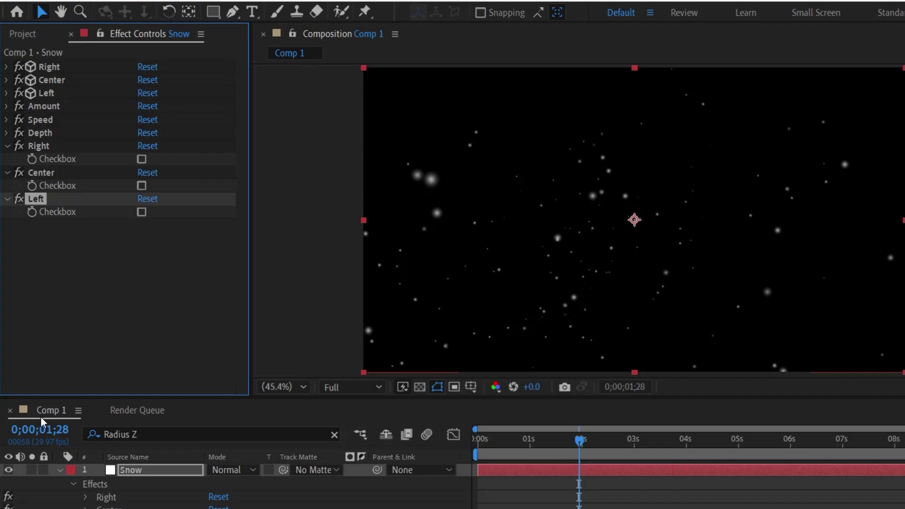
pyautogui.press('Return')
# Filter the Snow layer's timeline properties by Effect Opacity.
pyautogui.hotkey('ctrl', 'f')
pyautogui.write('Eff')
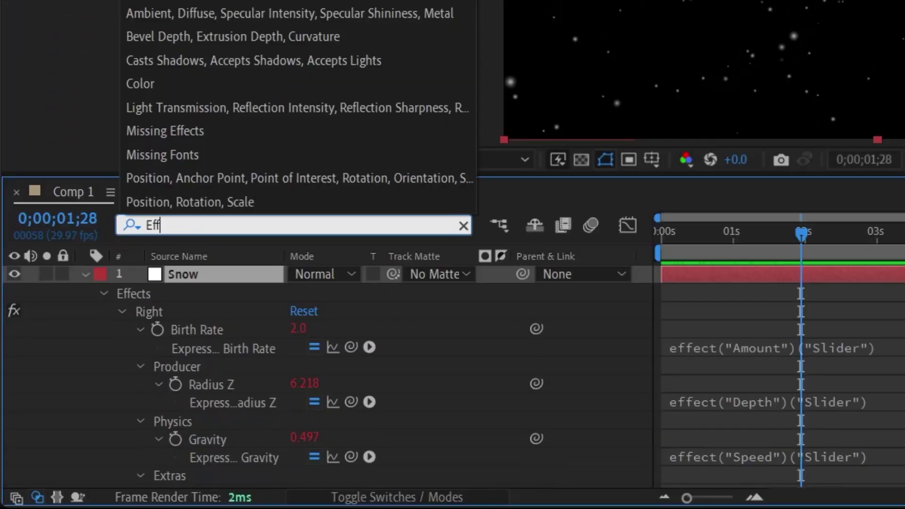
pyautogui.write('ect Opacity')
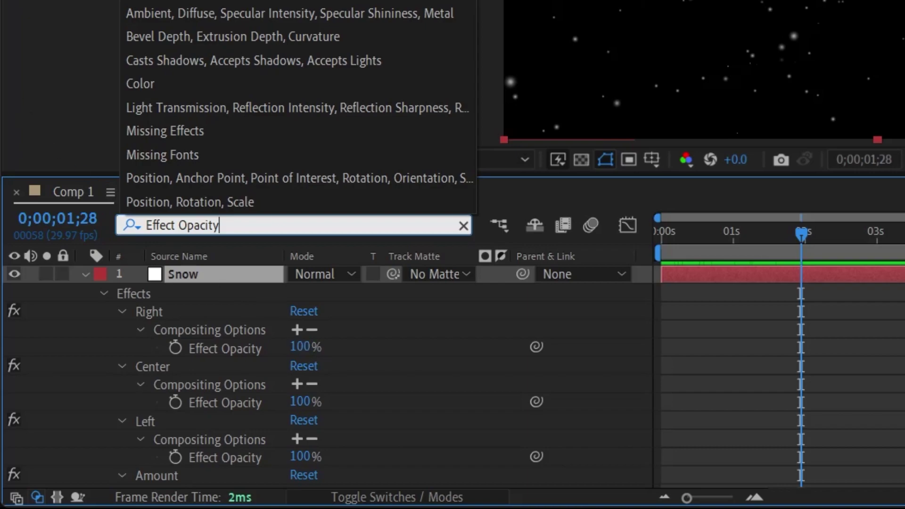
pyautogui.press('Return')
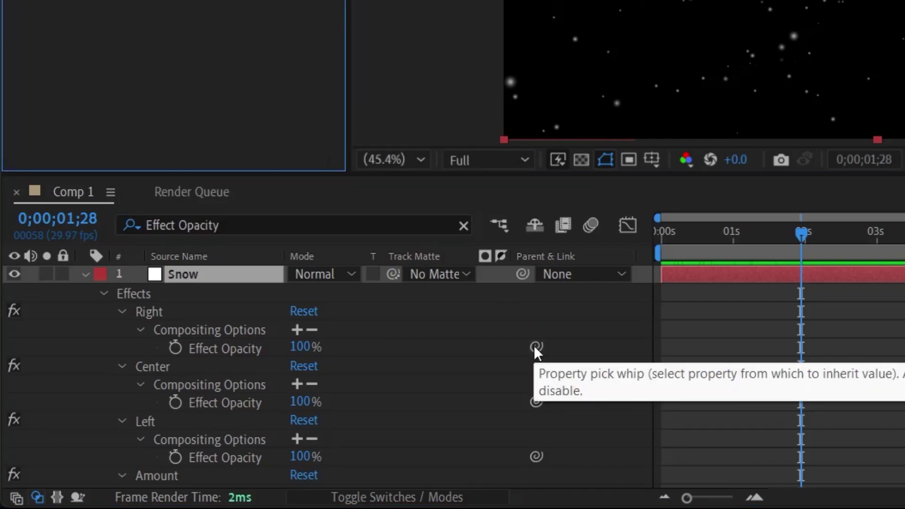
# Link the Effect Opacity of each of the three snow effects to its matching Right, Center or Left checkbox.
pyautogui.moveTo(535, 350)
pyautogui.mouseDown()
pyautogui.moveTo(440, 297)
pyautogui.moveTo(537, 347)
pyautogui.mouseUp()
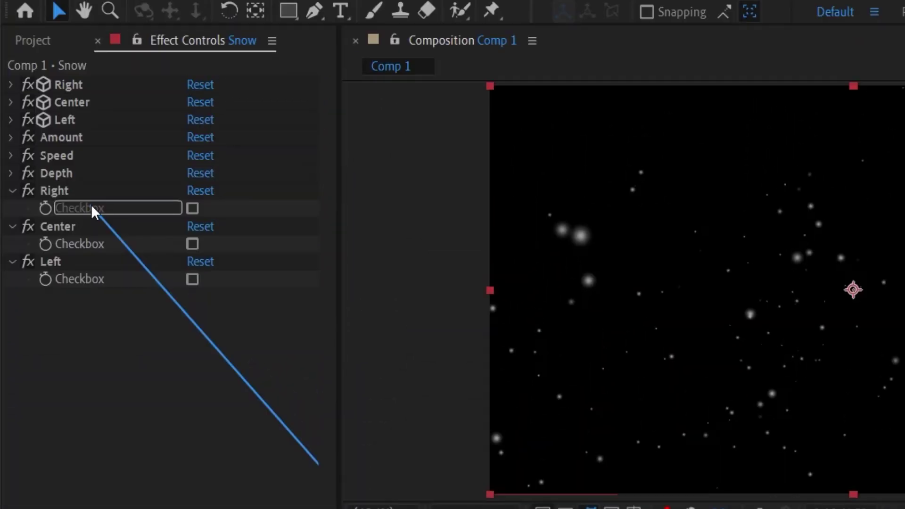
pyautogui.moveTo(94, 212); pyautogui.dragTo(94, 212)
pyautogui.moveTo(536, 401); pyautogui.dragTo(104, 248)
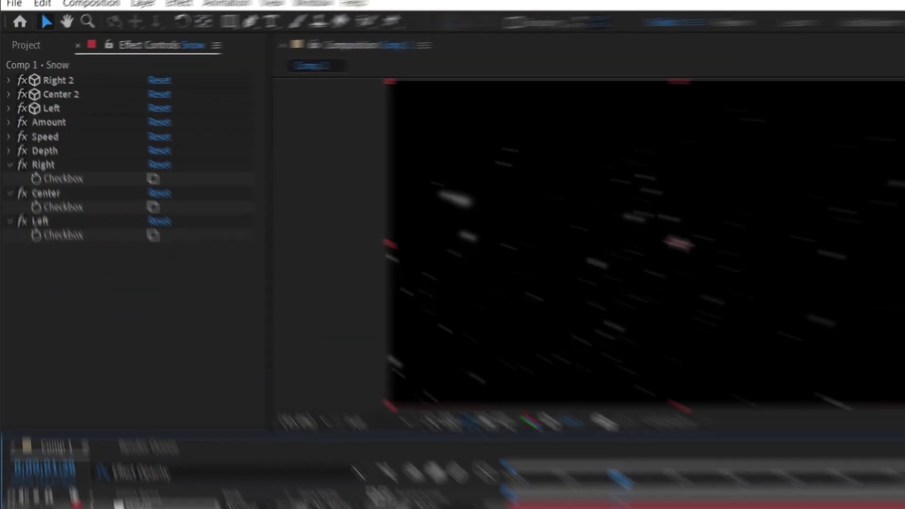
pyautogui.moveTo(536, 456); pyautogui.dragTo(403, 283)
pyautogui.moveTo(222, 385); pyautogui.dragTo(40, 185)
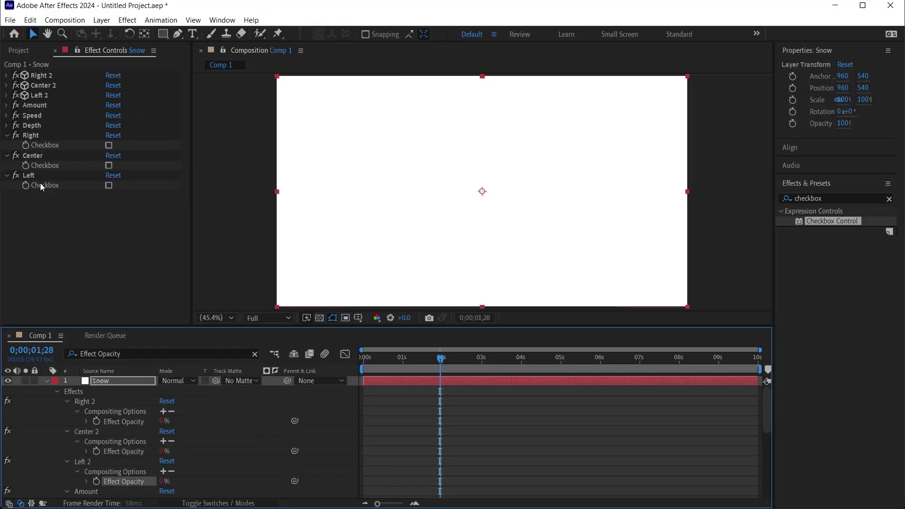
# Reveal the three Effect Opacity expressions and append *100 to the Right, Center and Left checkbox references.
pyautogui.click(86, 421)
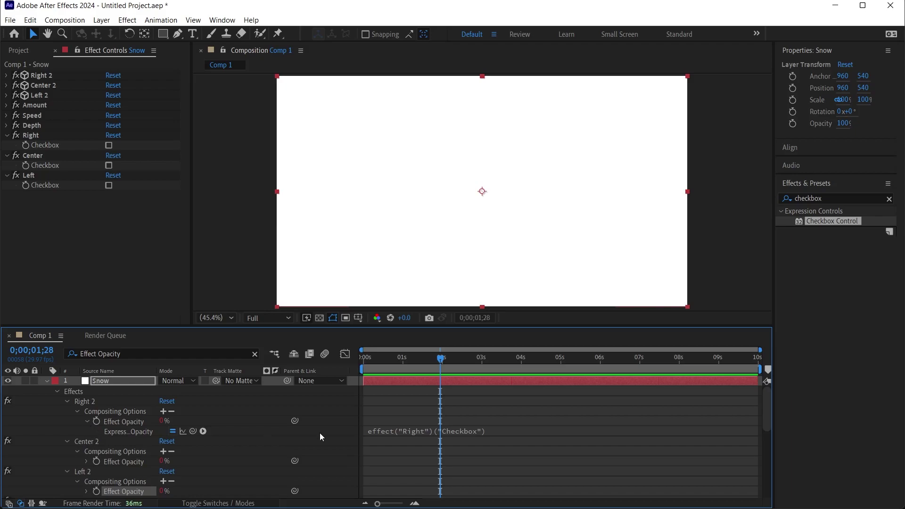
pyautogui.click(87, 463)
pyautogui.scroll(-3, 84, 469)
pyautogui.click(85, 476)
pyautogui.click(467, 399)
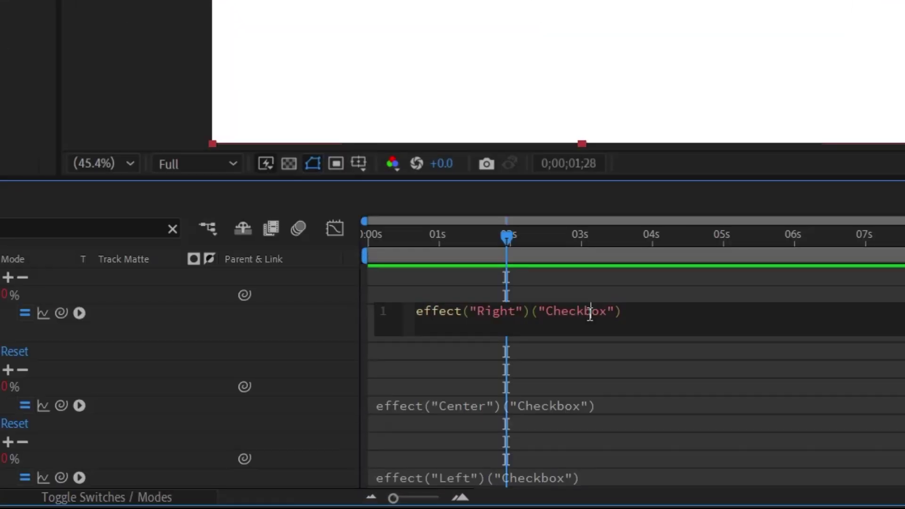
pyautogui.click(671, 312)
pyautogui.write('*100')
pyautogui.press('KP_Enter')
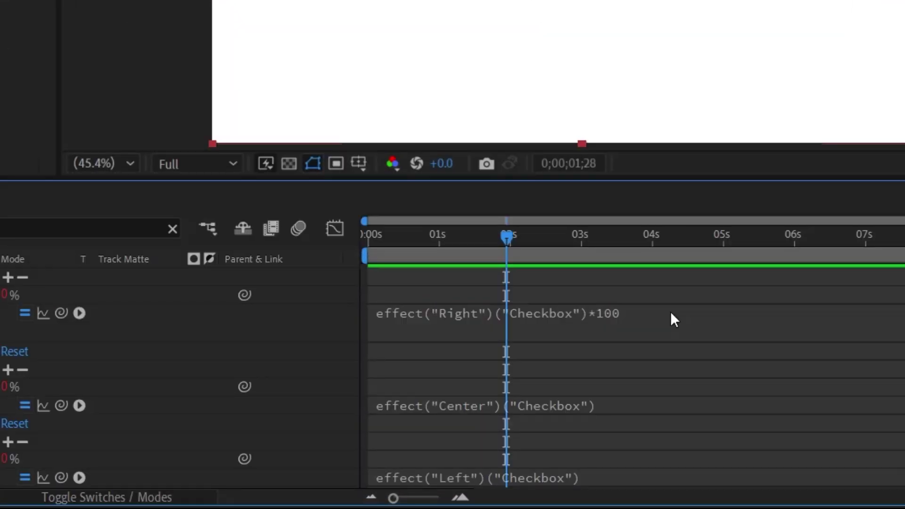
pyautogui.click(550, 404)
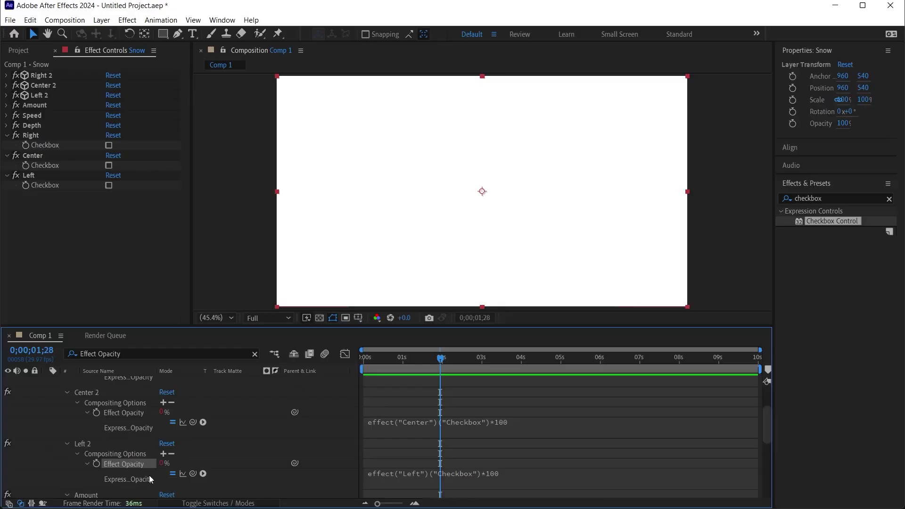
# Enable the Right checkbox and preview the snowfall from near the start.
pyautogui.click(109, 145)
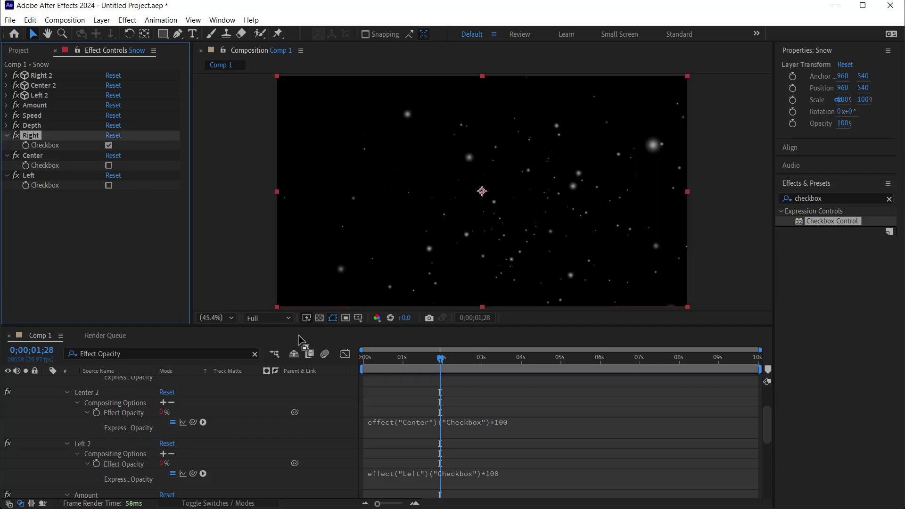
pyautogui.click(379, 358)
pyautogui.press('space')
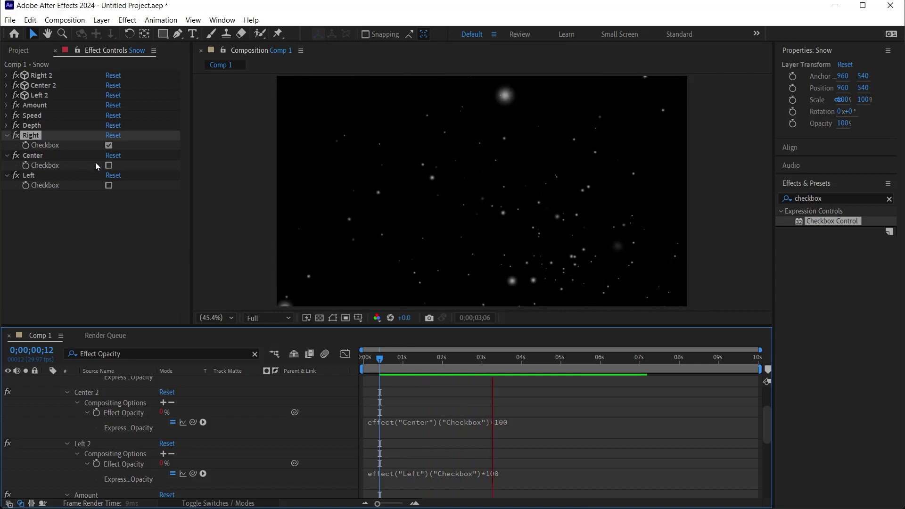
# Disable the Right checkbox, test the Left one and leave only the Center checkbox enabled.
pyautogui.click(108, 145)
pyautogui.click(109, 185)
pyautogui.click(108, 186)
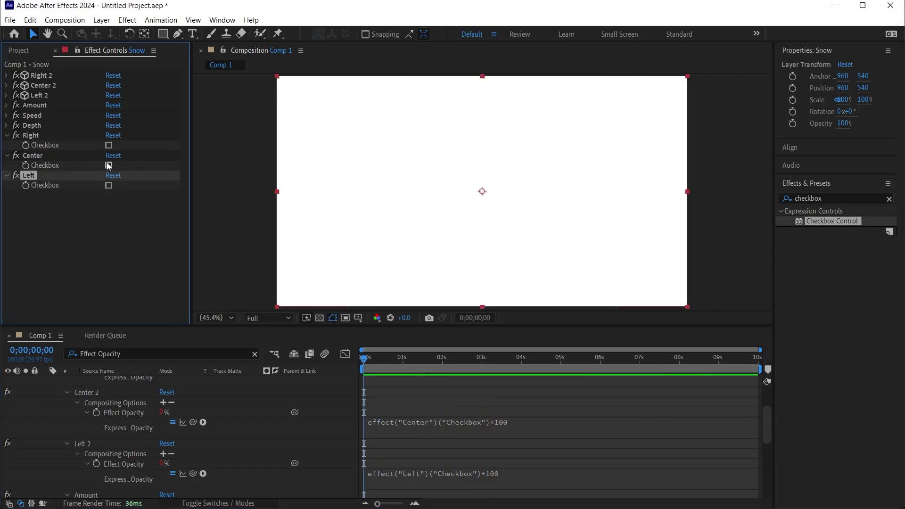
pyautogui.click(108, 166)
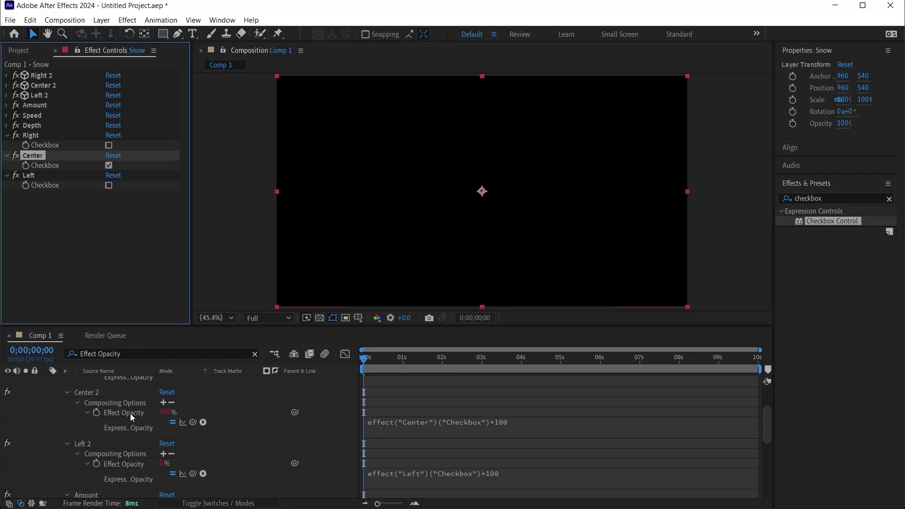
# List the Snow layer's effects and move Right 2, Center 2 and Left 2 below all the controls.
pyautogui.press('e')
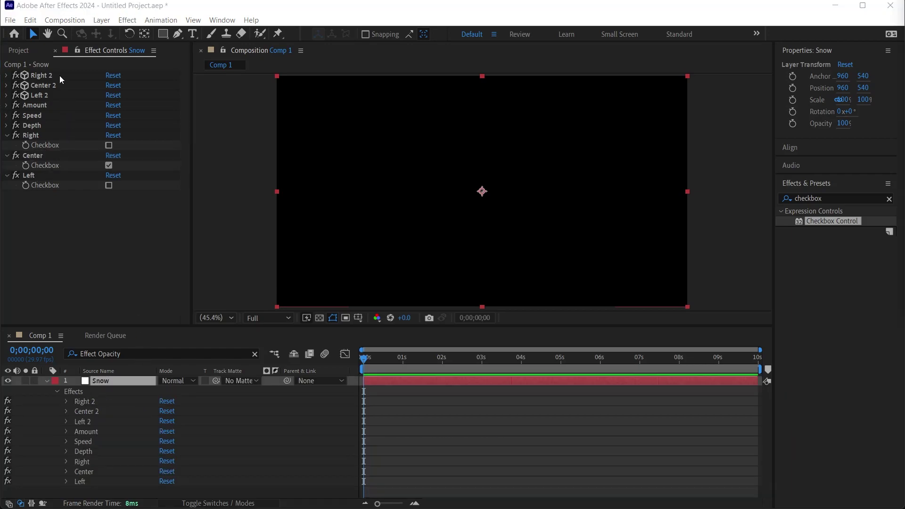
pyautogui.click(38, 76)
pyautogui.keyDown('shift'); pyautogui.click(37, 98); pyautogui.keyUp('shift')
pyautogui.moveTo(38, 98); pyautogui.dragTo(46, 203)
# Move the Right, Center and Left checkbox controls above Amount, and scrub the time indicator to about 3 seconds.
pyautogui.click(35, 145)
pyautogui.keyDown('shift'); pyautogui.click(33, 106); pyautogui.keyUp('shift')
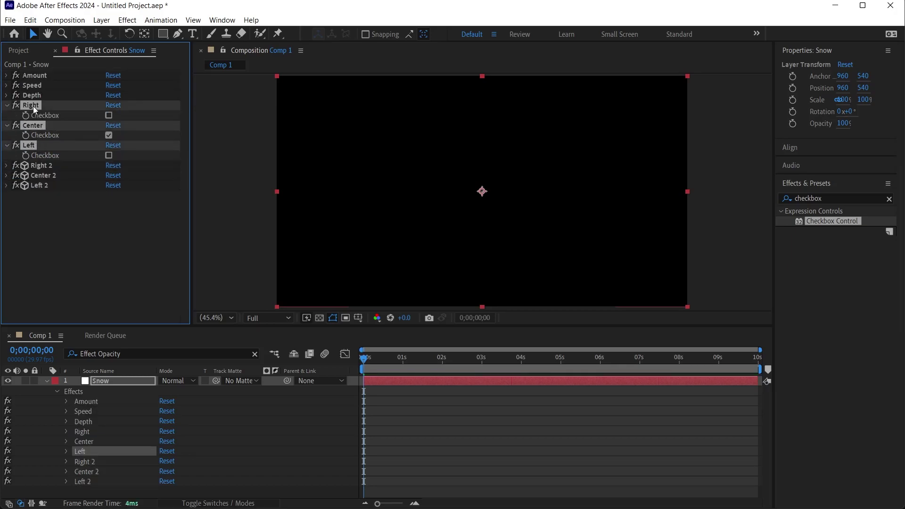
pyautogui.moveTo(37, 103); pyautogui.dragTo(29, 69)
pyautogui.moveTo(365, 358); pyautogui.dragTo(489, 352)
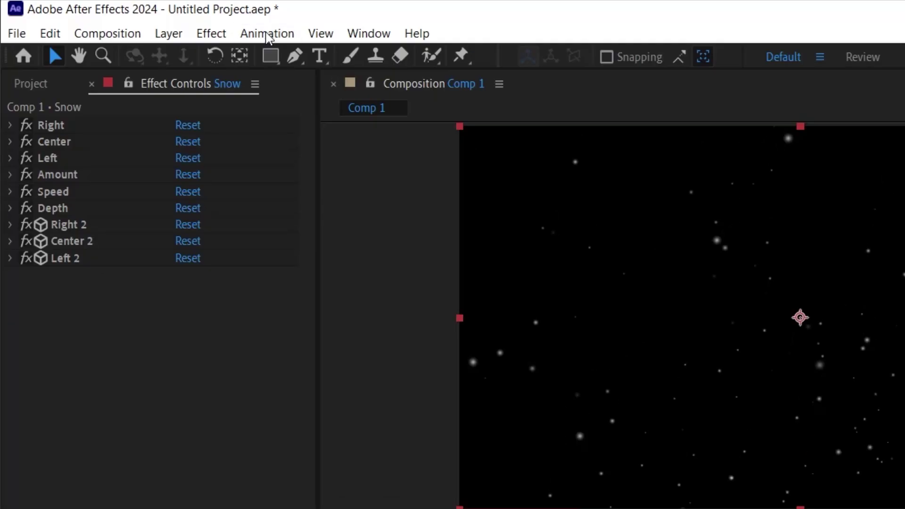
# Save the Snow layer's effect setup as an animation preset named Snow in the User Presets folder.
pyautogui.click(267, 33)
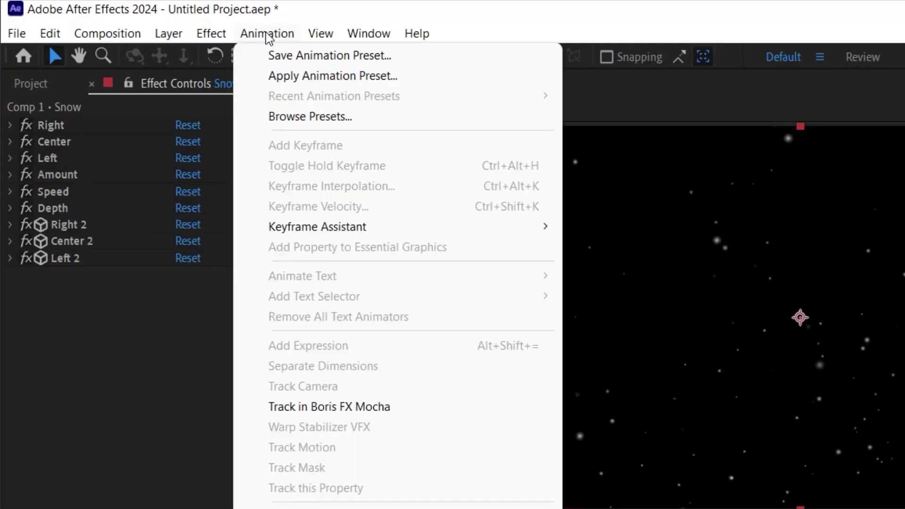
pyautogui.click(319, 61)
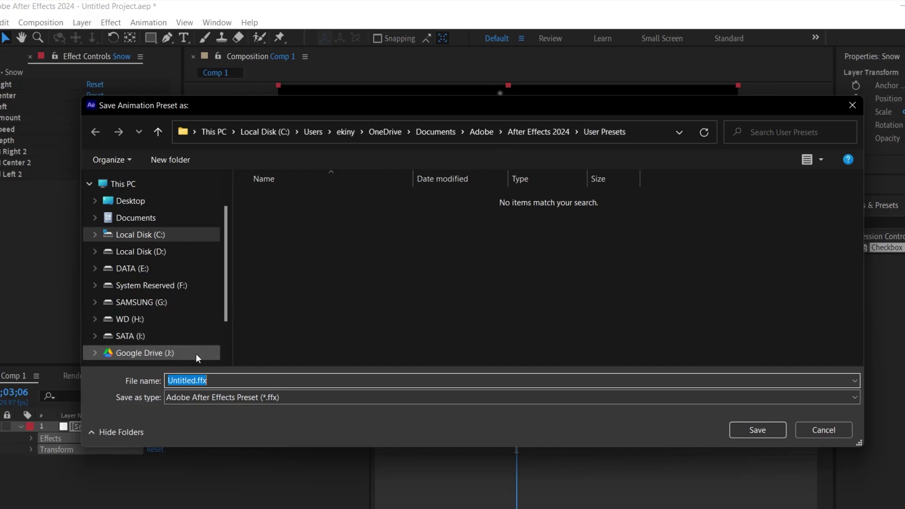
pyautogui.write('Snow')
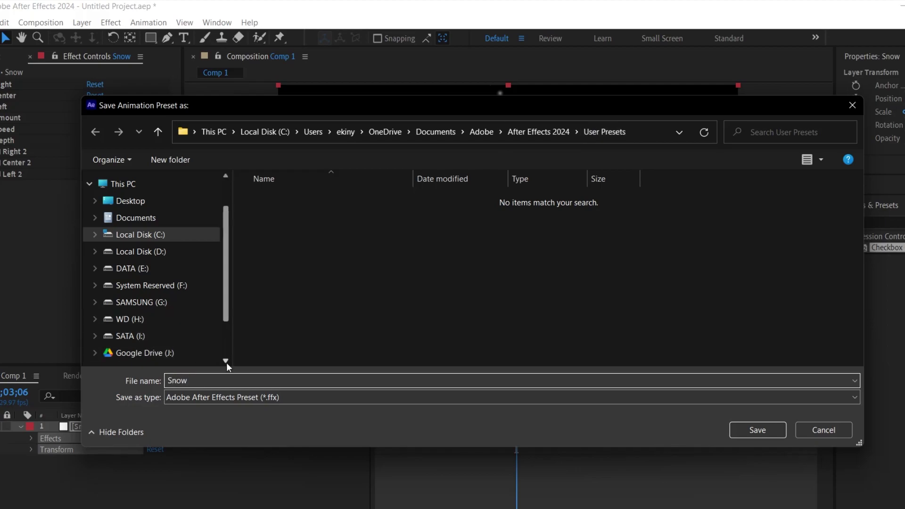
pyautogui.click(753, 432)
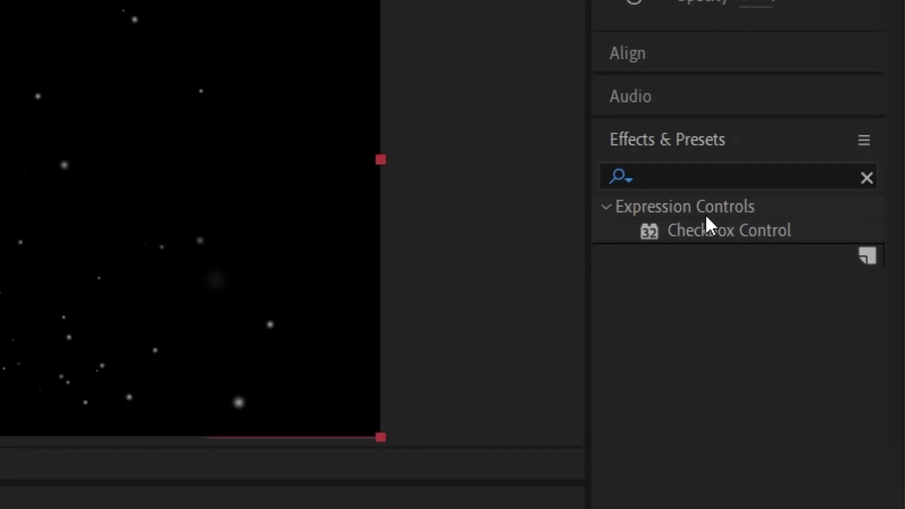
# Clear the effects search and select the Snow preset in the User Presets folder of Animation Presets.
pyautogui.click(866, 178)
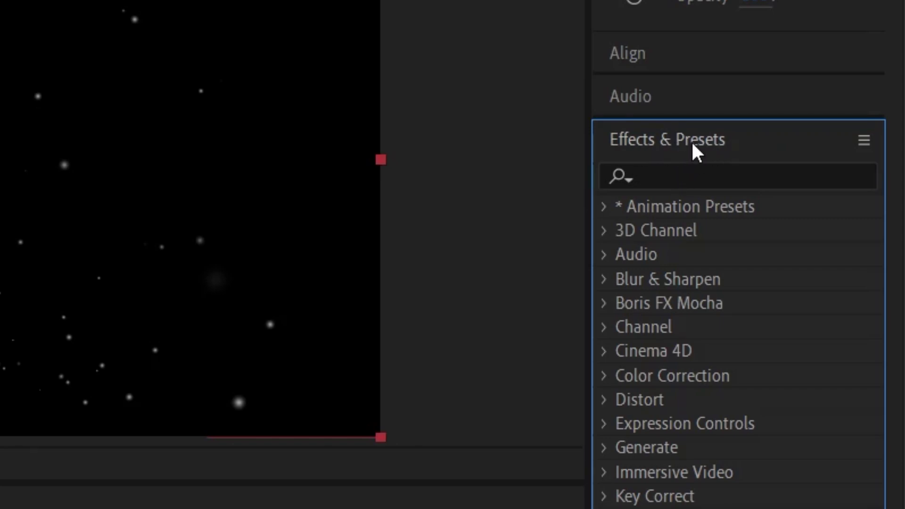
pyautogui.click(686, 175)
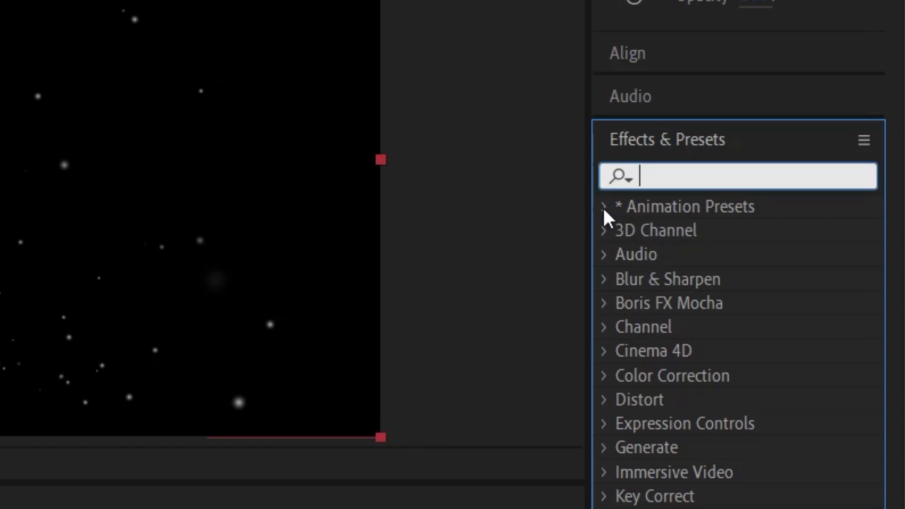
pyautogui.click(657, 221)
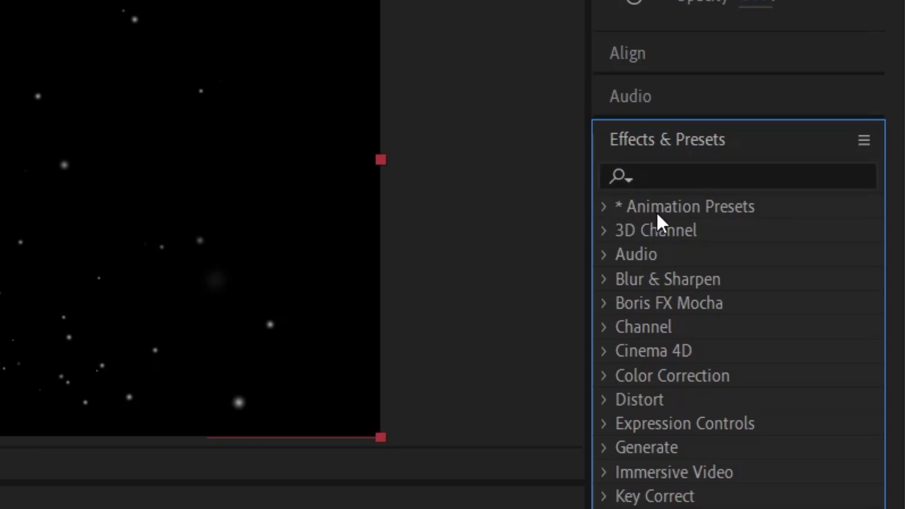
pyautogui.click(605, 207)
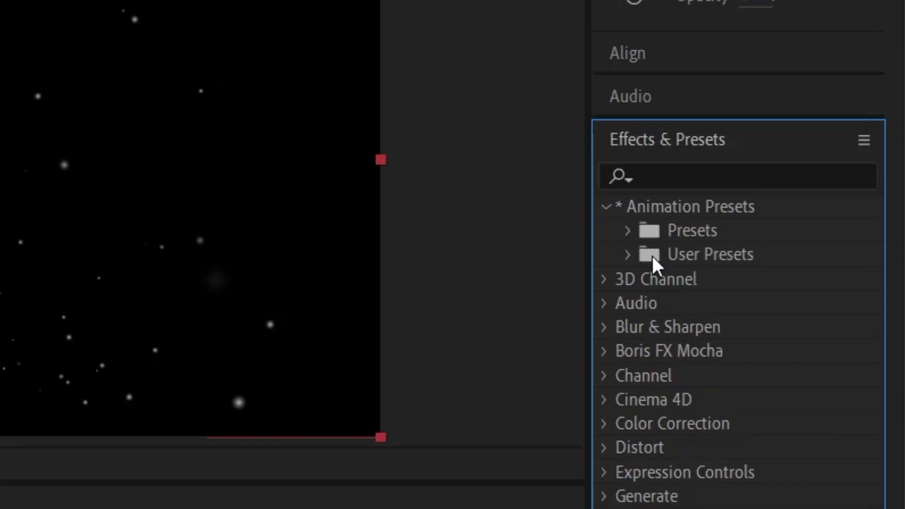
pyautogui.click(628, 255)
pyautogui.click(713, 281)
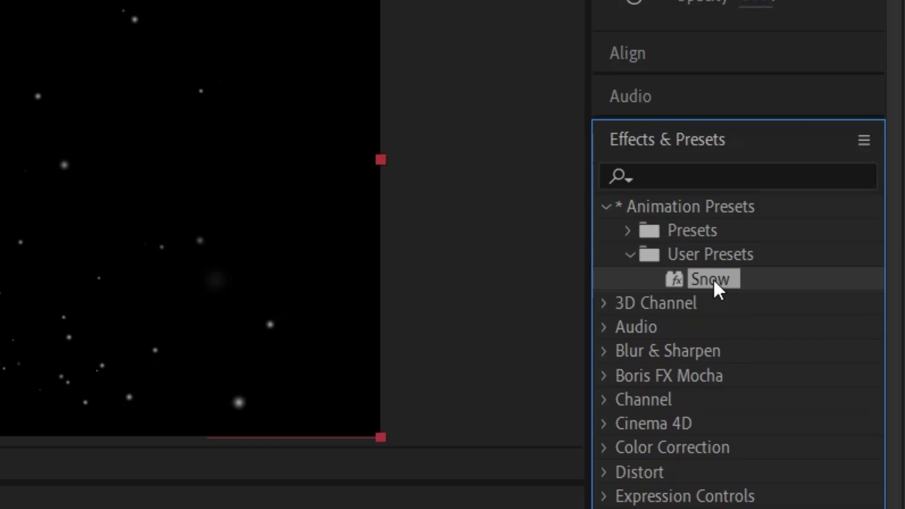
# Delete the Snow layer and apply the saved Snow preset to a new solid in Comp 1.
pyautogui.moveTo(714, 281); pyautogui.dragTo(168, 85)
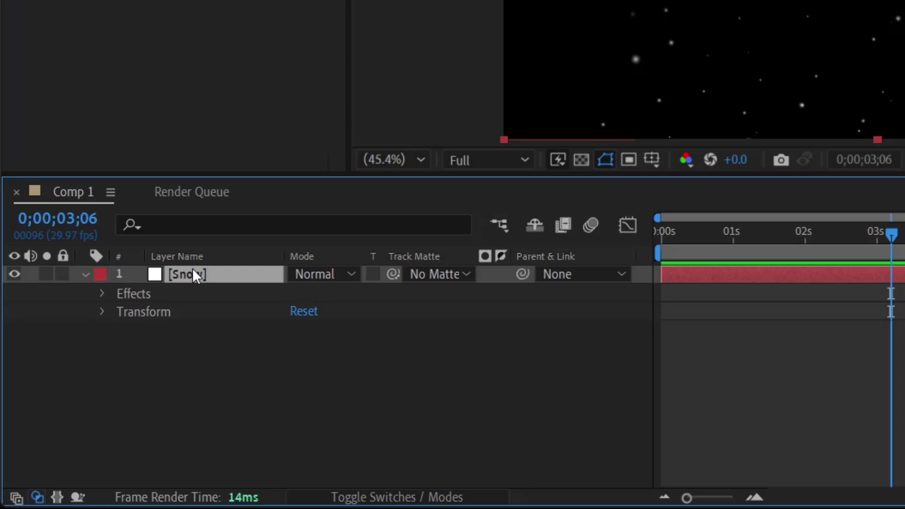
pyautogui.press('Delete')
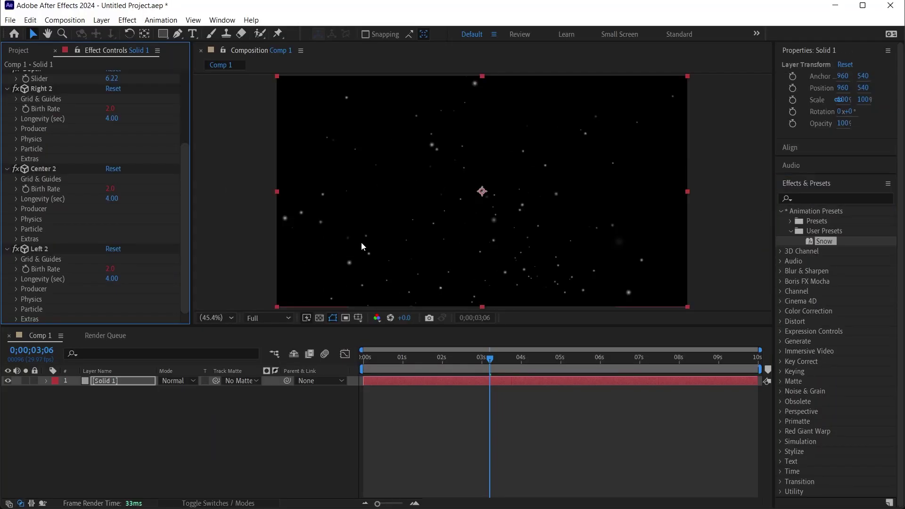
pyautogui.scroll(5, 29, 207)
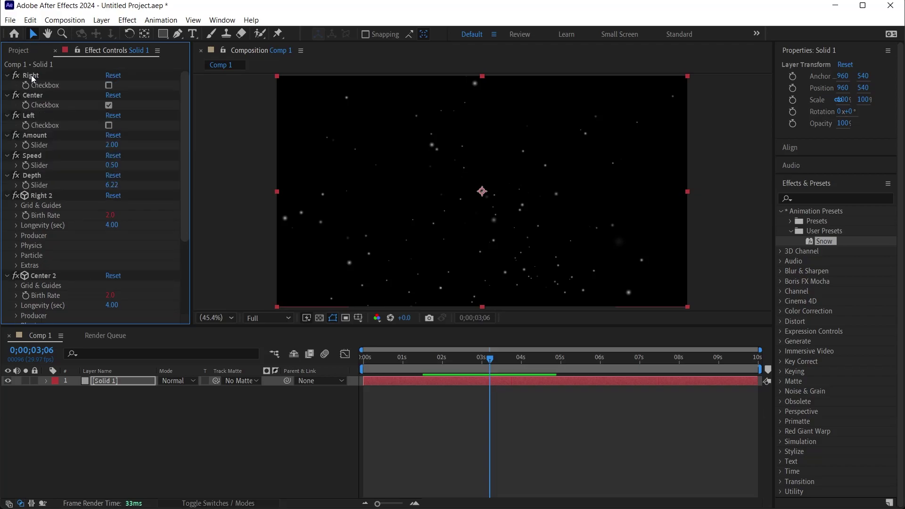
# Play back the snow on the new solid and stop at about 3 seconds.
pyautogui.click(248, 446)
pyautogui.press('space')
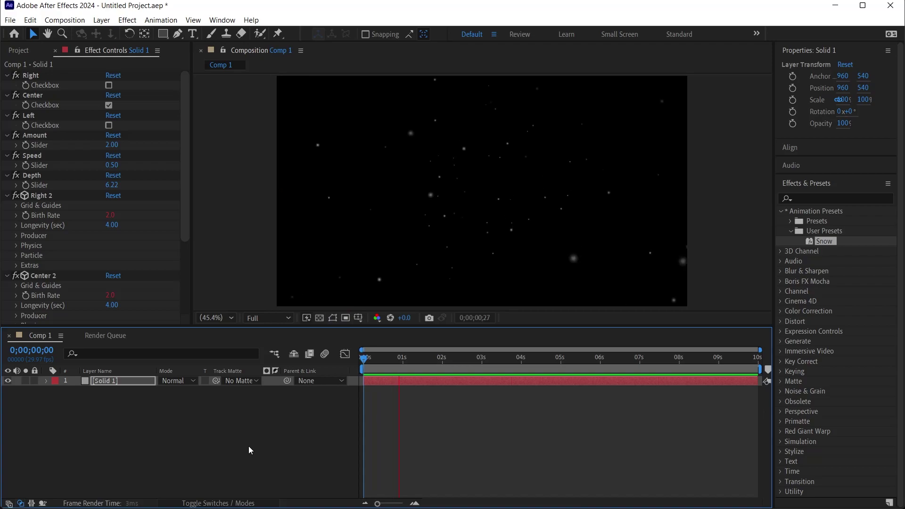
pyautogui.press('space')
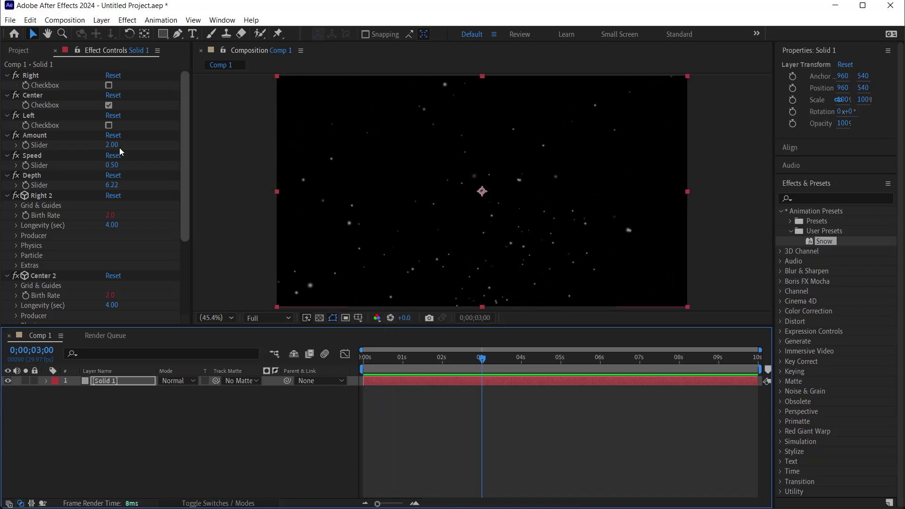
# Disable the Center checkbox, enable the Right one and scrub the time indicator to about 2 seconds.
pyautogui.click(109, 105)
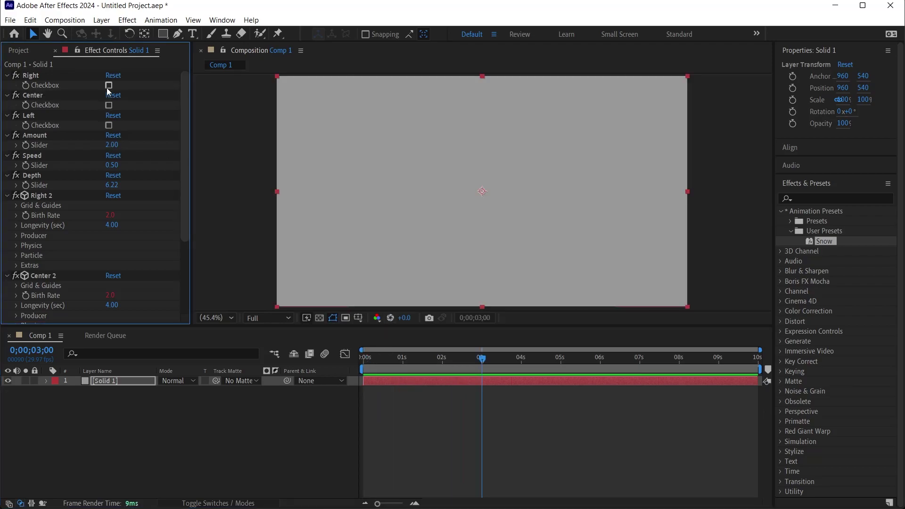
pyautogui.click(109, 85)
pyautogui.click(370, 359)
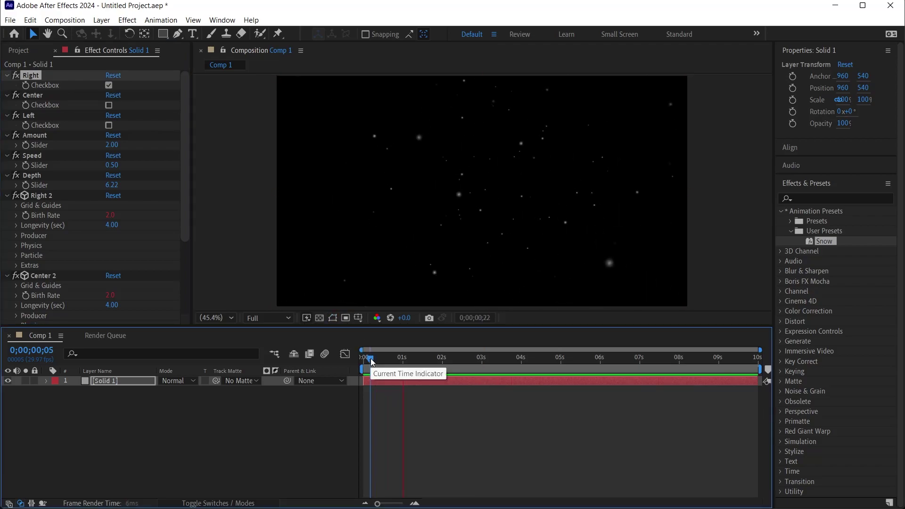
pyautogui.moveTo(370, 359); pyautogui.dragTo(444, 359)
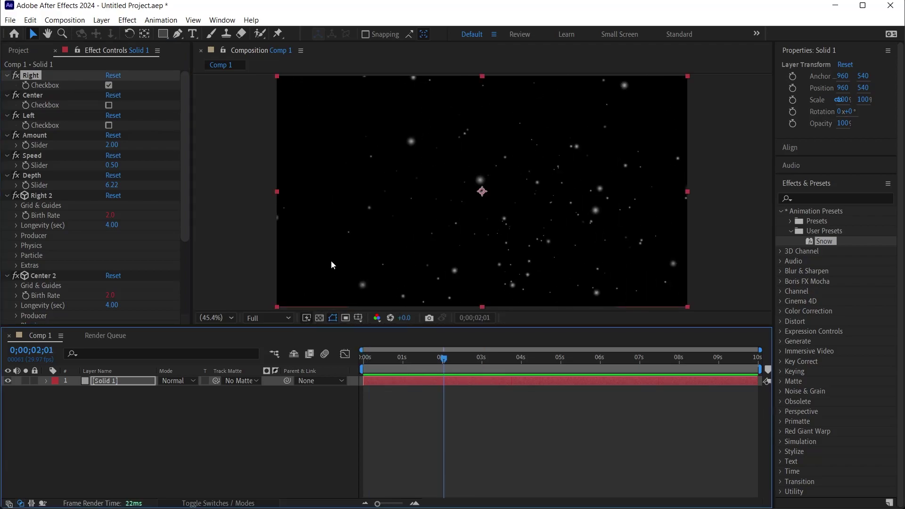
# Check the snow composition against the transparency grid, and switch the grid off again.
pyautogui.click(316, 319)
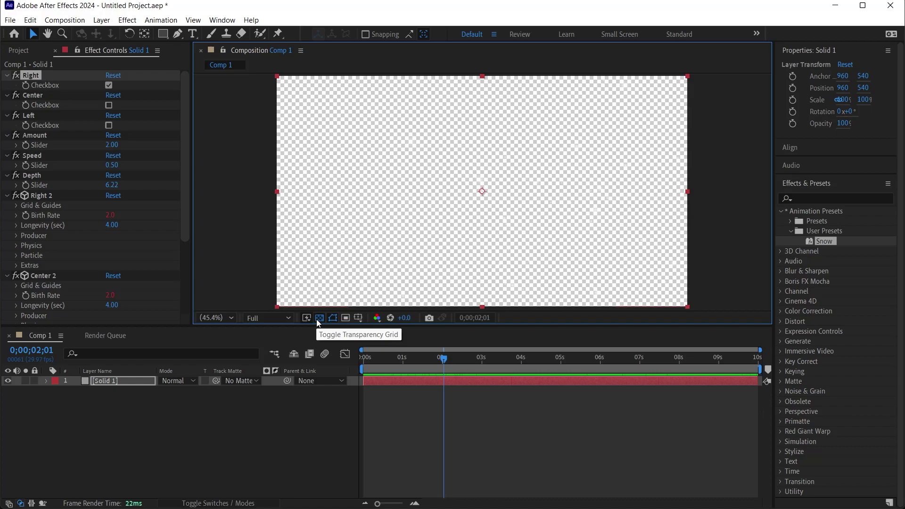
pyautogui.click(318, 318)
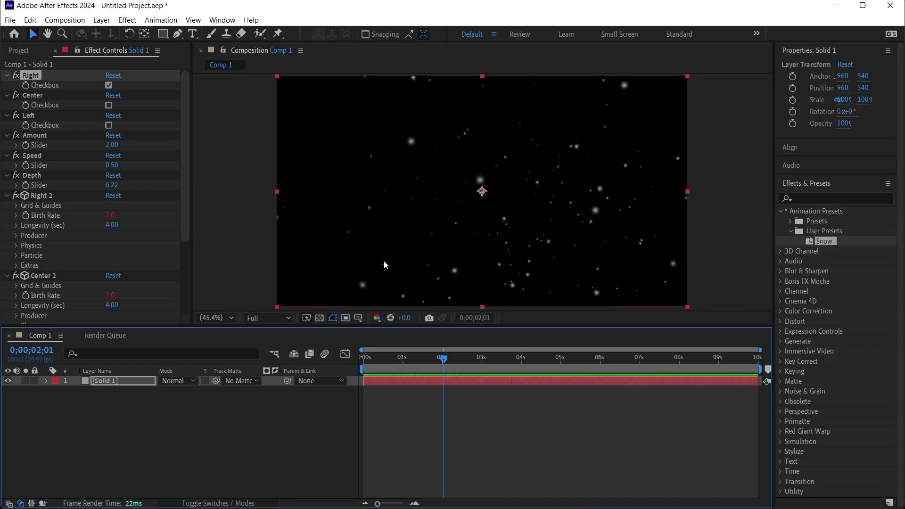